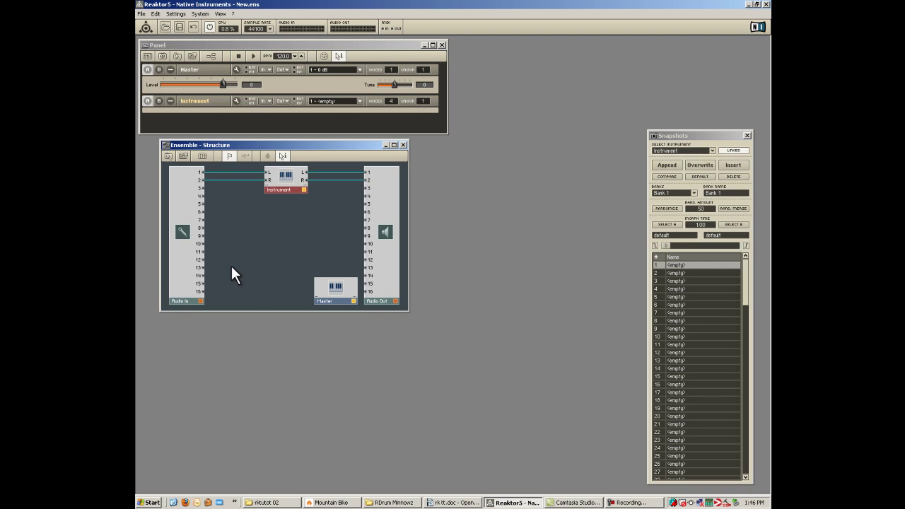
# Step: Rename the instrument in the ensemble structure as MULTI FX
pyautogui.moveTo(277, 175); pyautogui.dragTo(284, 199)
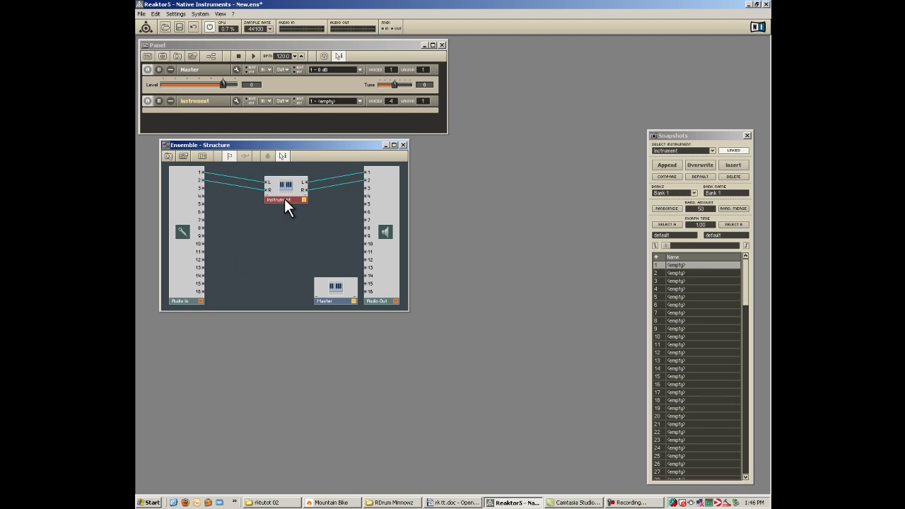
pyautogui.click(289, 198)
pyautogui.rightClick(285, 199)
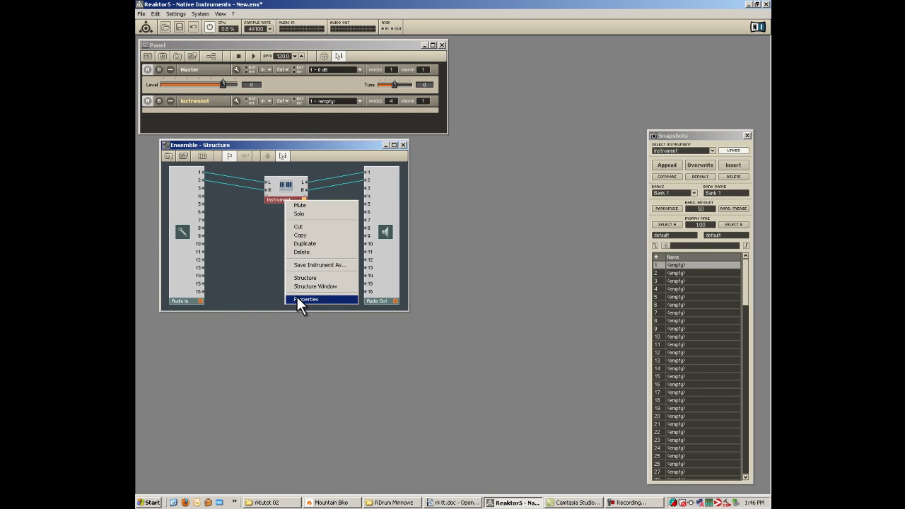
pyautogui.click(299, 299)
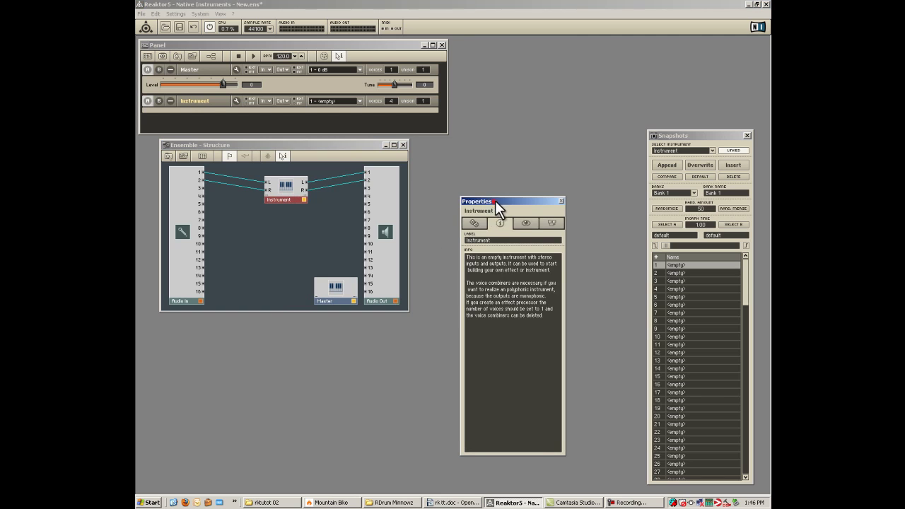
pyautogui.moveTo(494, 201); pyautogui.dragTo(494, 197)
pyautogui.click(474, 219)
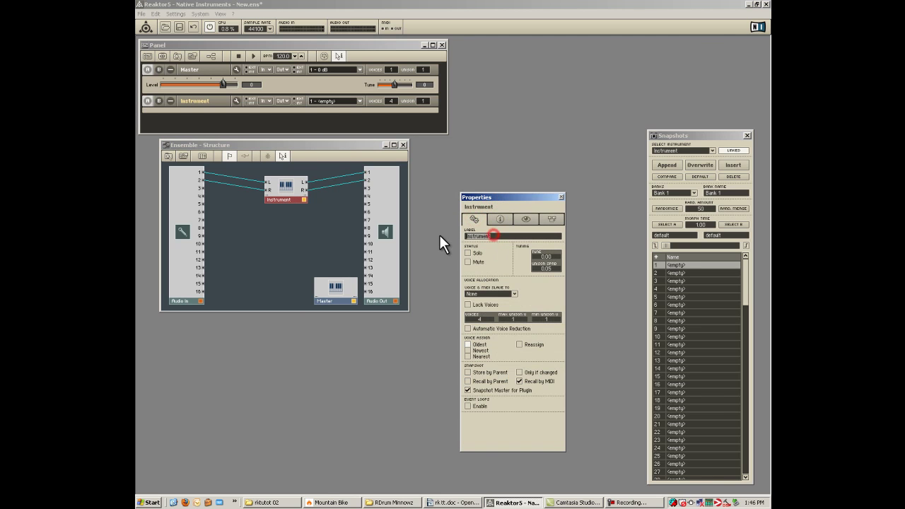
pyautogui.write('MULTI FX')
pyautogui.press('Return')
# Step: Delete both voice combiners in front of the L and R outputs inside the MULTI FX structure
pyautogui.doubleClick(282, 187)
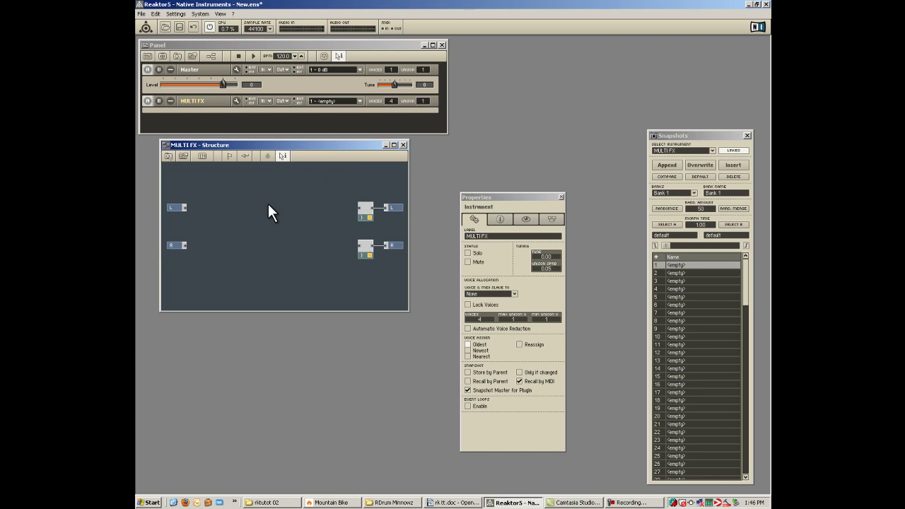
pyautogui.moveTo(320, 177); pyautogui.dragTo(364, 268)
pyautogui.press('Delete')
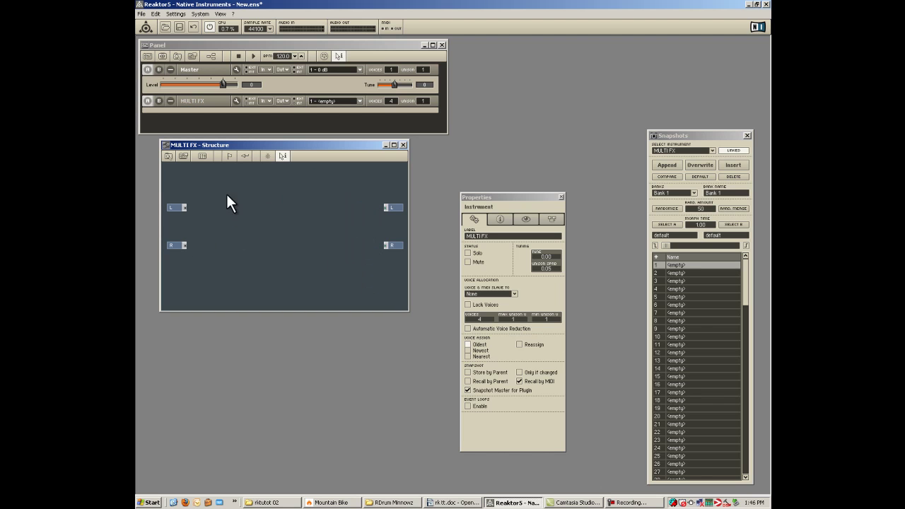
# Step: Insert the Analogic Filter Box effect instrument into the MULTI FX structure
pyautogui.rightClick(237, 196)
pyautogui.moveTo(264, 229)
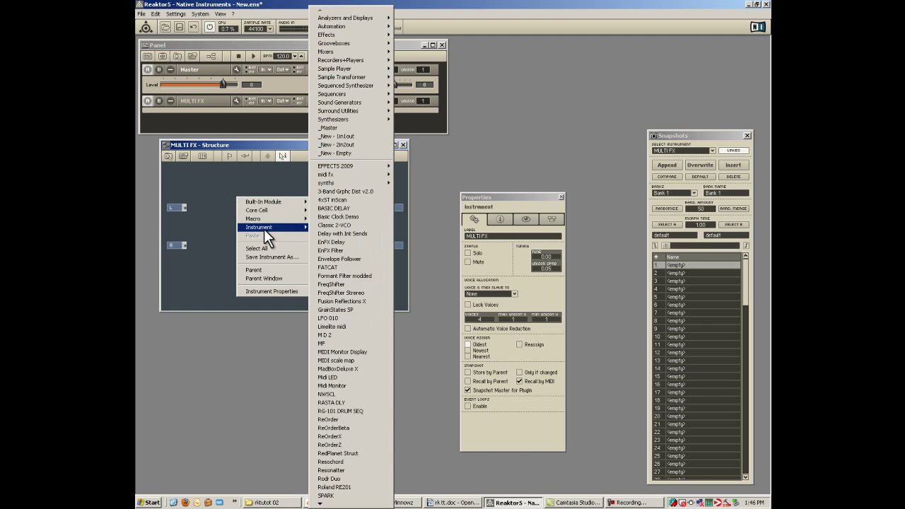
pyautogui.moveTo(359, 35)
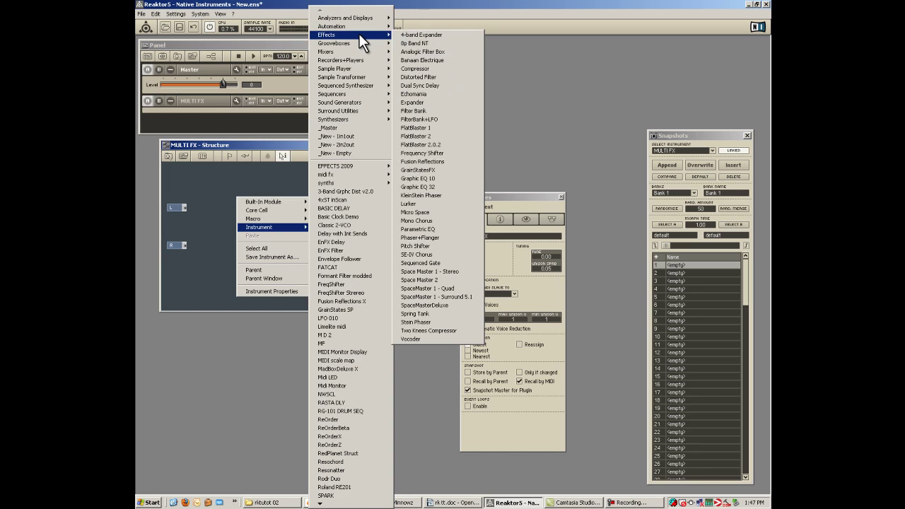
pyautogui.click(432, 52)
# Step: Insert the Space Master 1 - Stereo effect instrument into the MULTI FX structure
pyautogui.rightClick(285, 244)
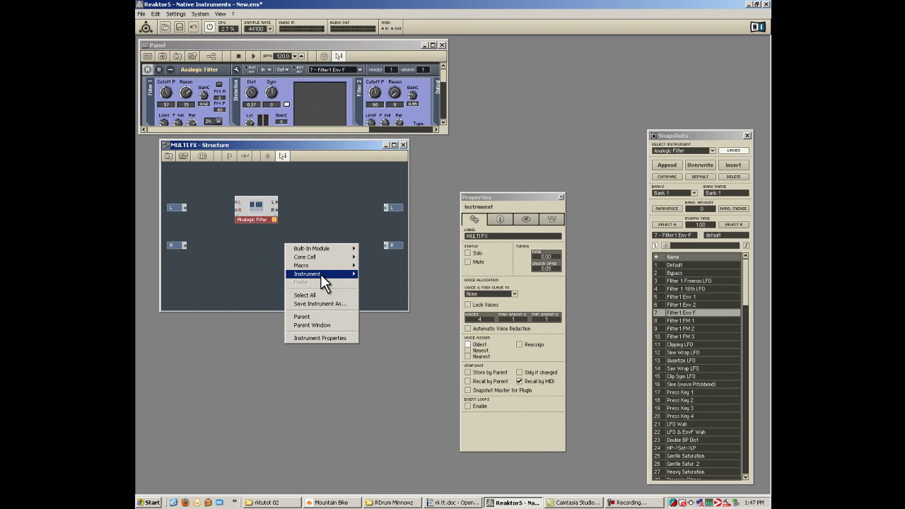
pyautogui.moveTo(320, 274)
pyautogui.moveTo(396, 34)
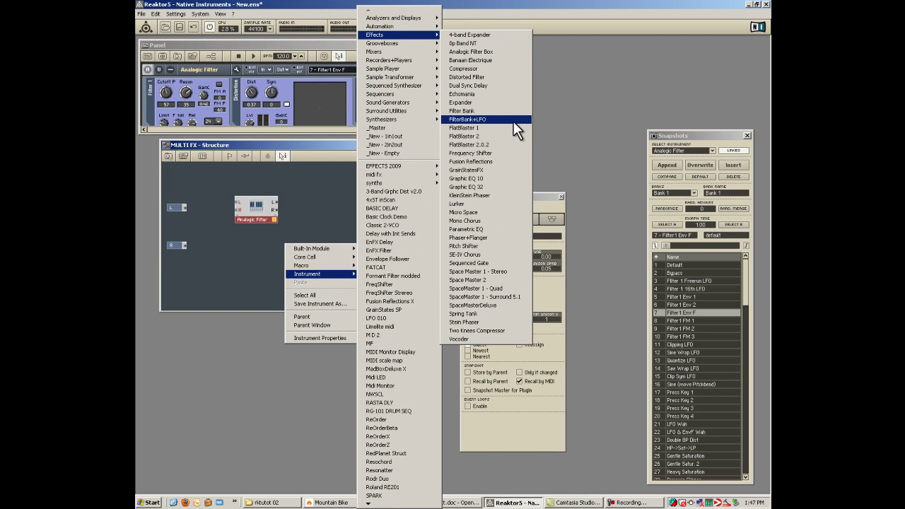
pyautogui.click(521, 270)
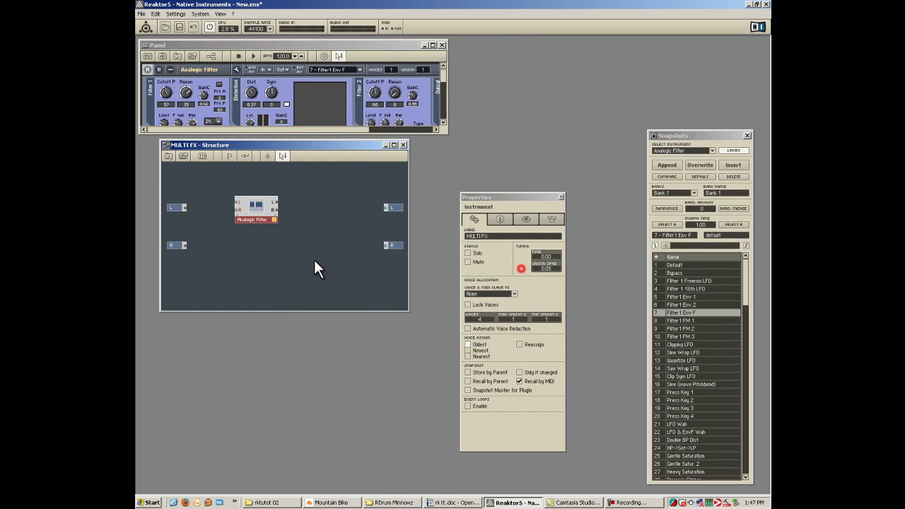
# Step: Insert the Dual Sync Delay effect instrument into the MULTI FX structure
pyautogui.rightClick(232, 259)
pyautogui.moveTo(257, 288)
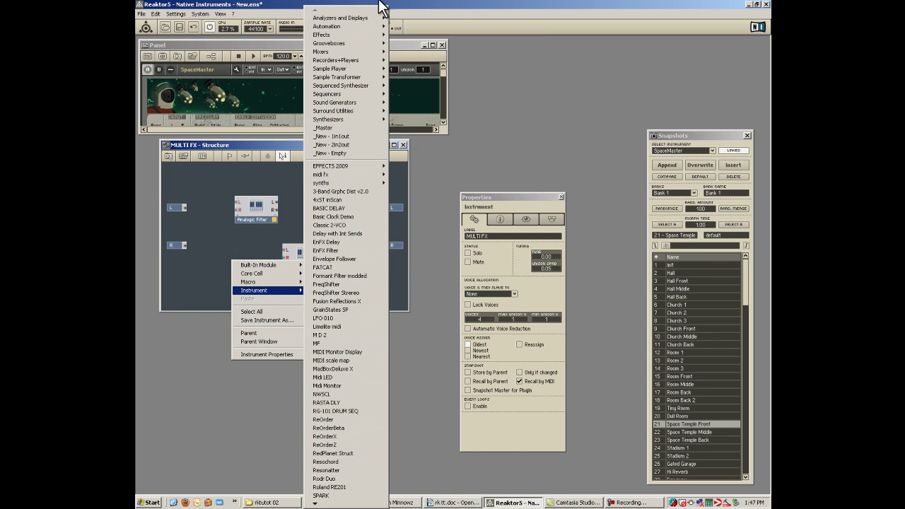
pyautogui.moveTo(379, 34)
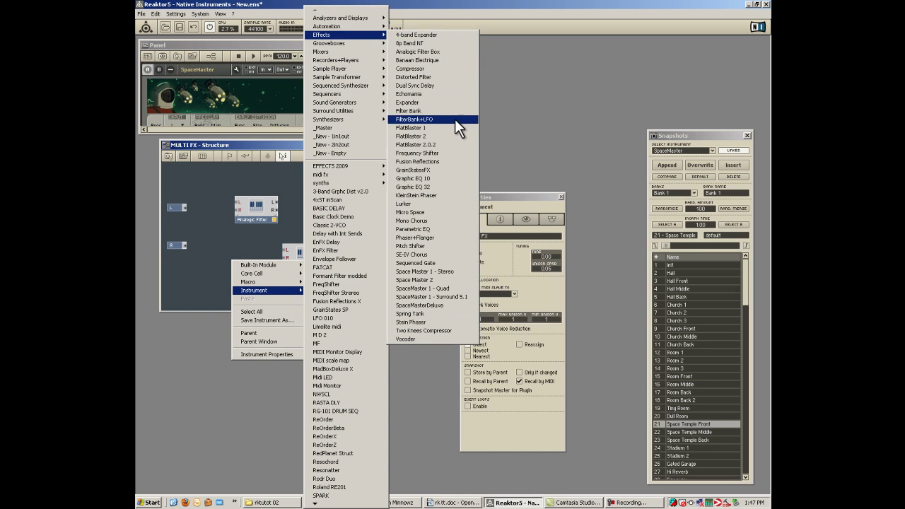
pyautogui.click(447, 86)
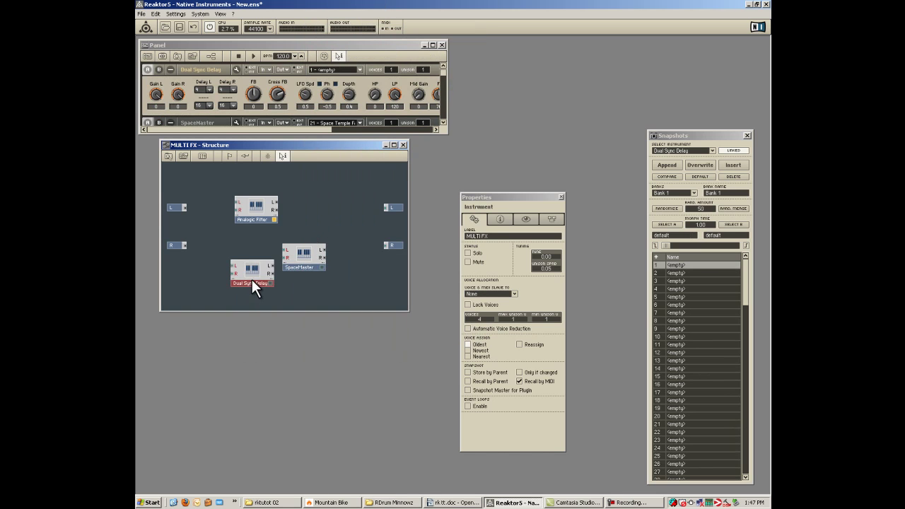
# Step: Arrange the effects in the order Dual Sync Delay, Analogic Filter, SpaceMaster and wire the L and R inputs into the delay
pyautogui.moveTo(250, 279); pyautogui.dragTo(223, 244)
pyautogui.moveTo(264, 216); pyautogui.dragTo(352, 220)
pyautogui.moveTo(299, 263); pyautogui.dragTo(282, 230)
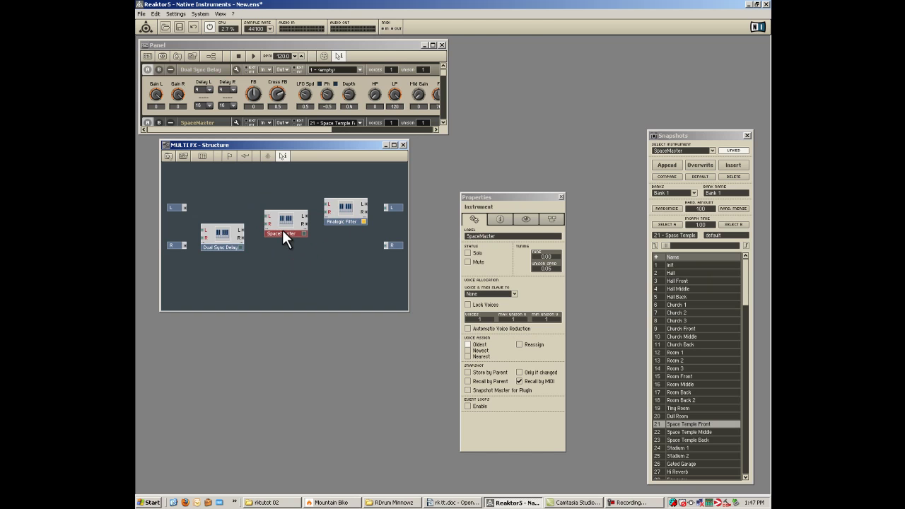
pyautogui.moveTo(184, 245); pyautogui.dragTo(202, 231)
pyautogui.moveTo(287, 230); pyautogui.dragTo(289, 232)
pyautogui.moveTo(344, 219); pyautogui.dragTo(285, 235)
# Step: Wire Dual Sync Delay through Analogic Filter into SpaceMaster, and SpaceMaster to the L and R outputs, in stereo
pyautogui.moveTo(333, 256); pyautogui.dragTo(386, 247)
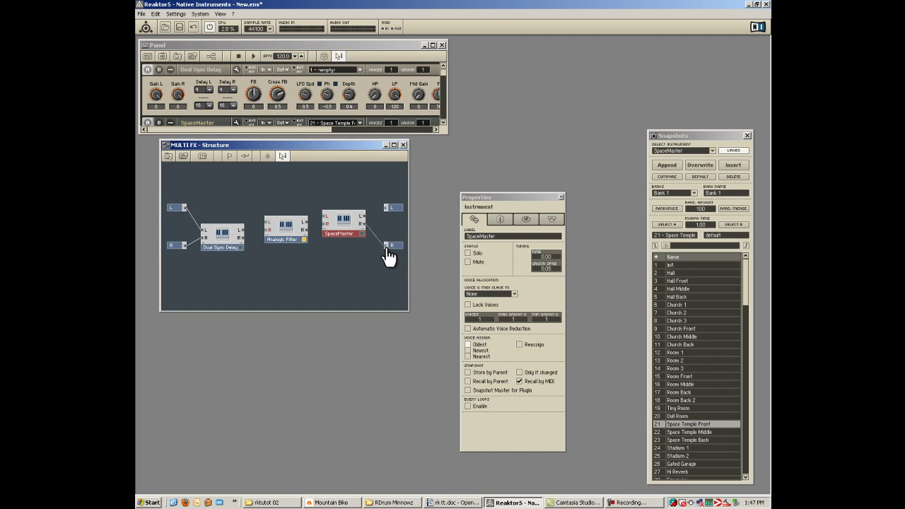
pyautogui.moveTo(364, 216); pyautogui.dragTo(385, 207)
pyautogui.moveTo(304, 222); pyautogui.dragTo(325, 232)
pyautogui.moveTo(242, 229)
pyautogui.mouseDown()
pyautogui.moveTo(267, 222)
pyautogui.moveTo(267, 231)
pyautogui.moveTo(226, 240)
pyautogui.mouseUp()
pyautogui.click(303, 278)
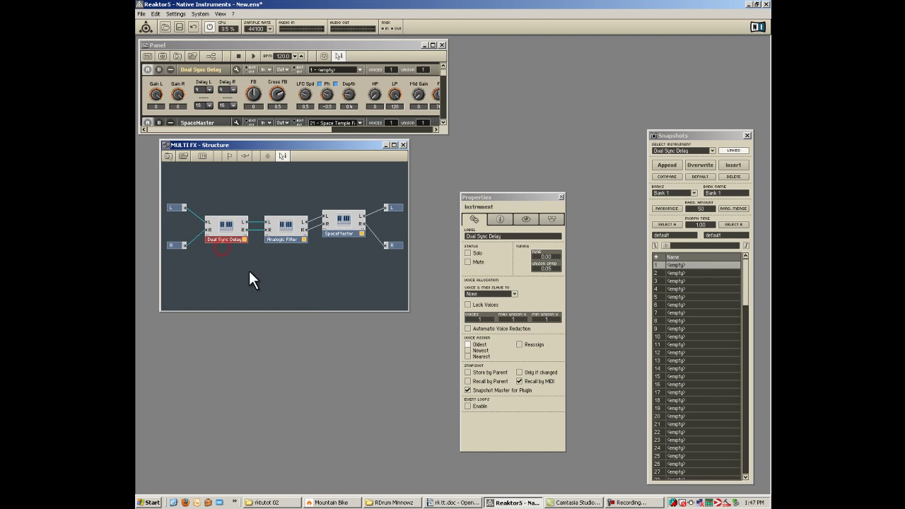
# Step: Examine the Snapshot Master for Plugin setting in the properties of the MULTI FX instrument
pyautogui.click(230, 287)
pyautogui.click(228, 236)
pyautogui.click(340, 262)
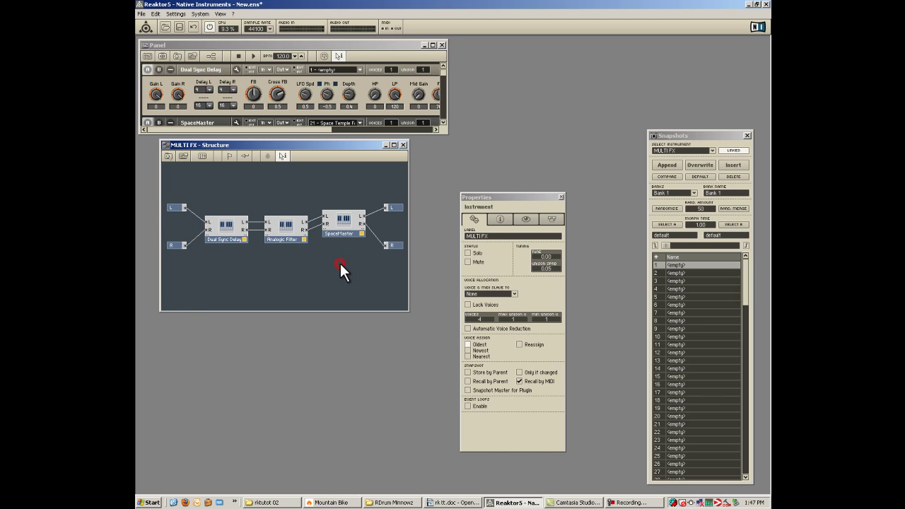
pyautogui.click(468, 390)
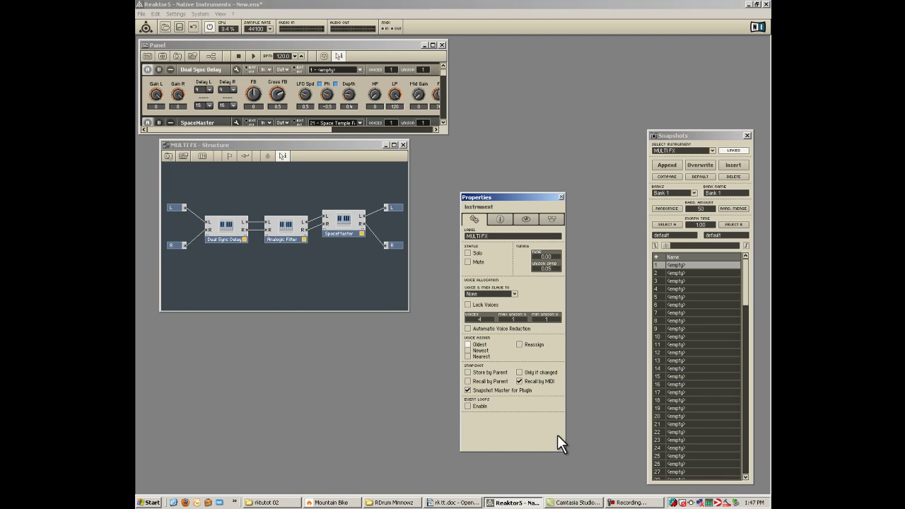
pyautogui.doubleClick(308, 276)
pyautogui.click(301, 236)
pyautogui.click(290, 200)
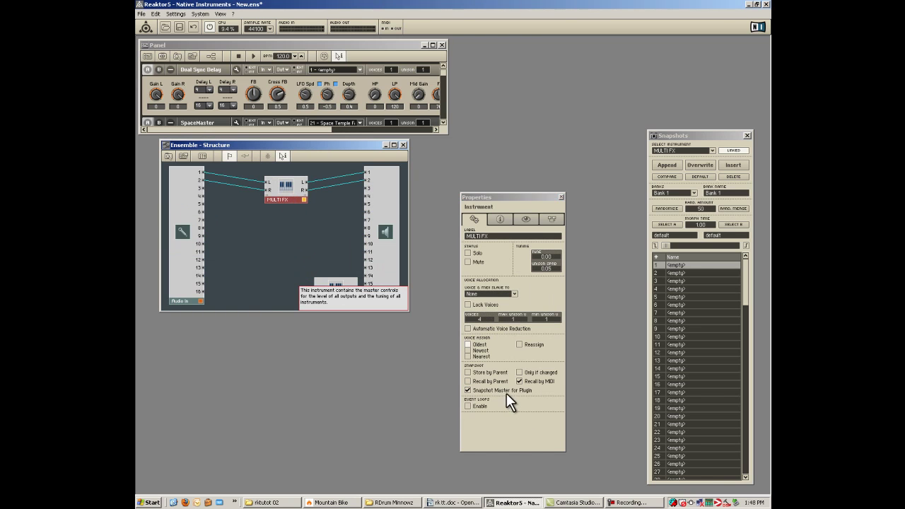
# Step: Enable Store by Parent and Recall by Parent for Dual Sync Delay inside MULTI FX
pyautogui.doubleClick(283, 187)
pyautogui.click(233, 237)
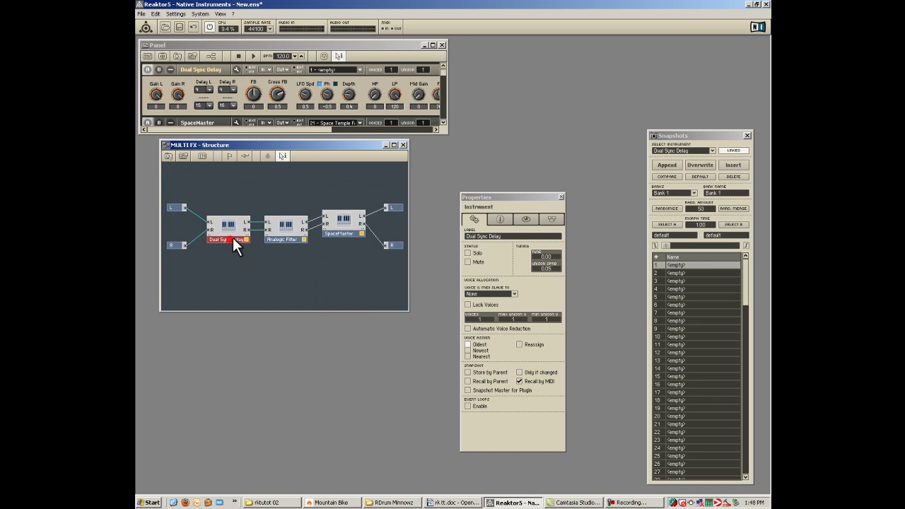
pyautogui.click(468, 372)
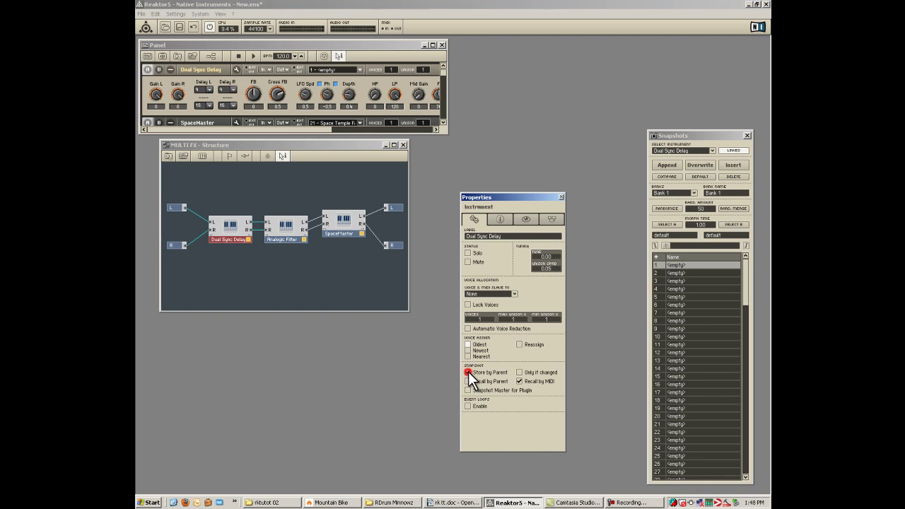
pyautogui.click(468, 381)
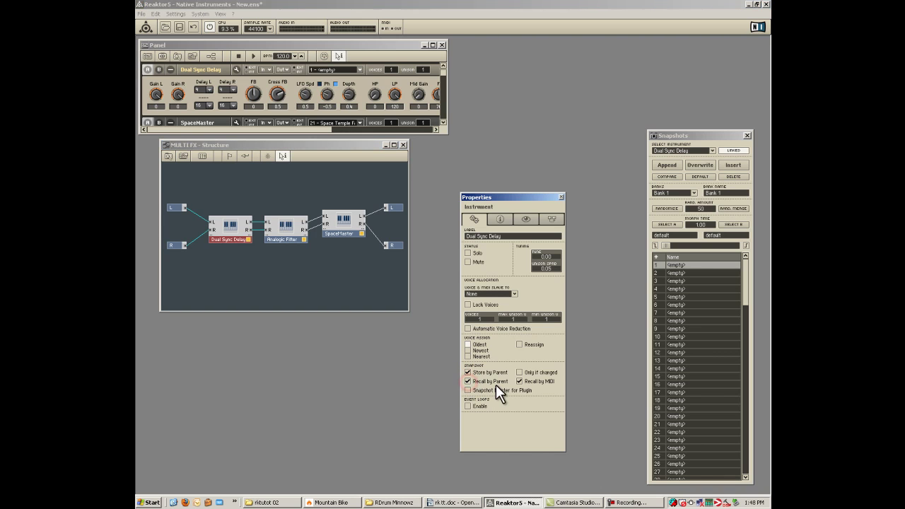
# Step: Enable Store by Parent and Recall by Parent for both Analogic Filter and SpaceMaster
pyautogui.click(283, 238)
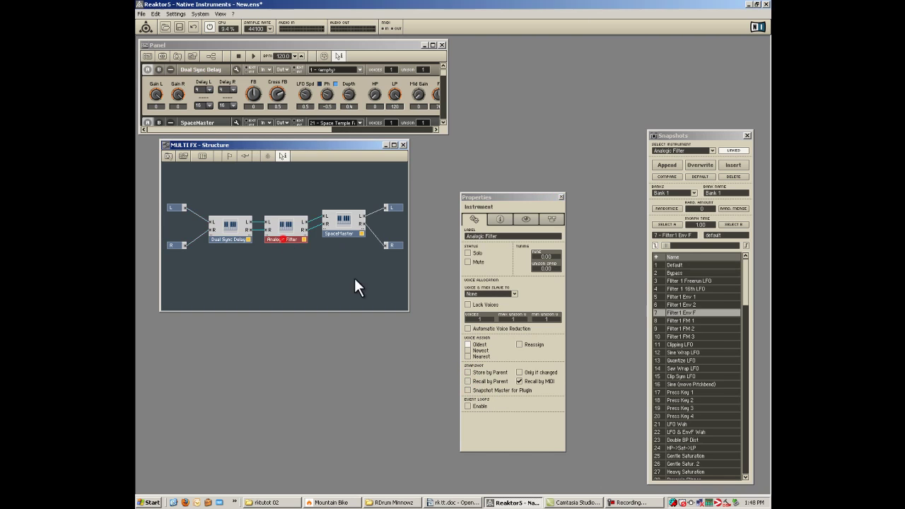
pyautogui.click(468, 371)
pyautogui.click(468, 381)
pyautogui.click(348, 231)
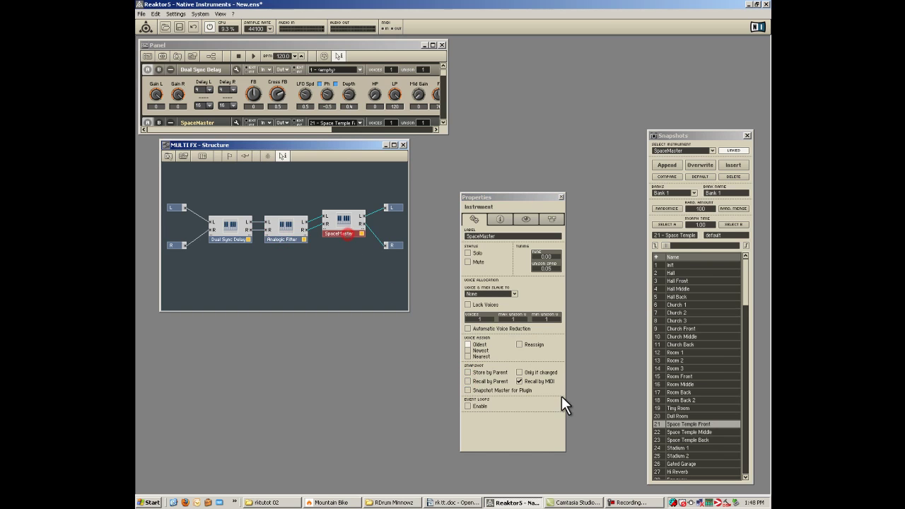
pyautogui.click(468, 372)
pyautogui.click(468, 381)
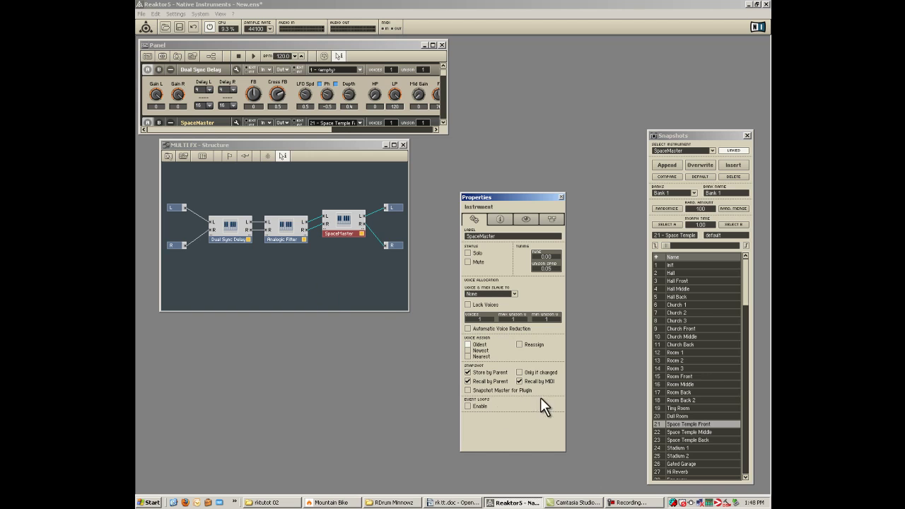
# Step: Return to the ensemble level and set the MULTI FX instrument's voices to 1
pyautogui.doubleClick(337, 266)
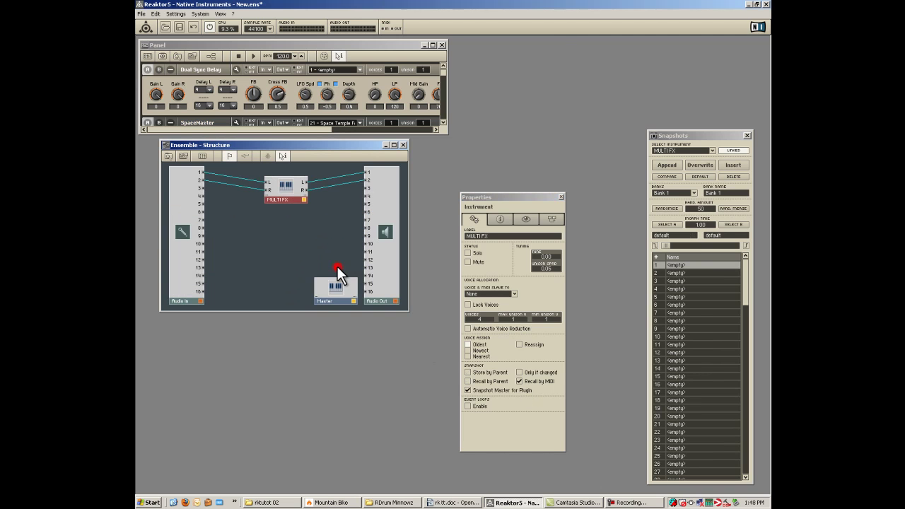
pyautogui.moveTo(285, 196); pyautogui.dragTo(289, 191)
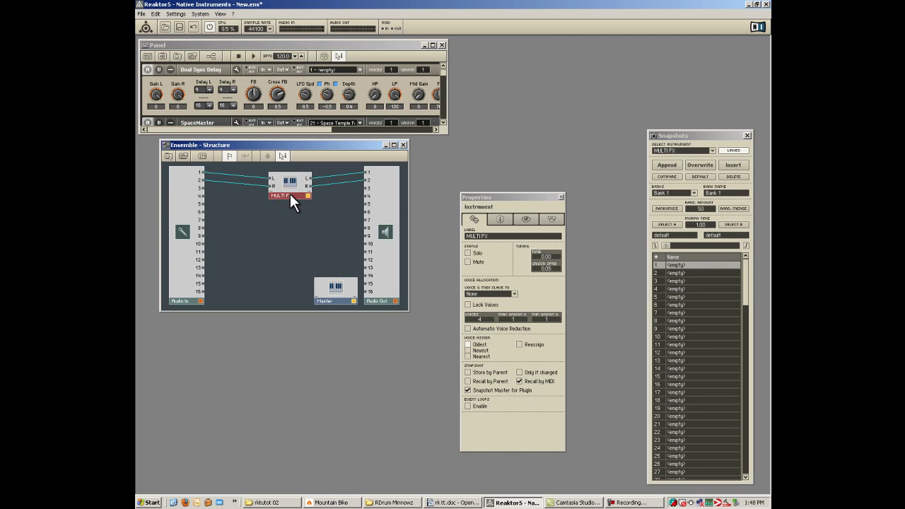
pyautogui.click(480, 319)
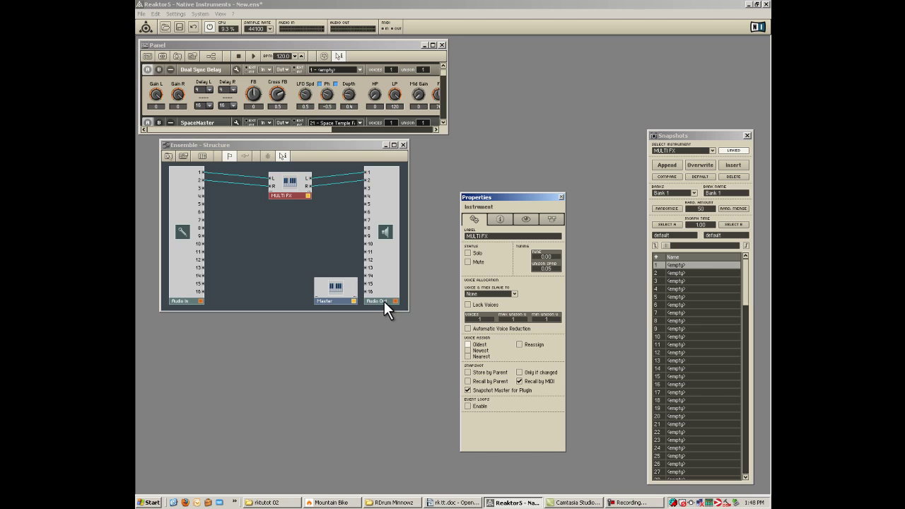
# Step: Minimize the ensemble structure, enlarge the Panel window to show all effects, and move the Properties window clear of it
pyautogui.click(262, 241)
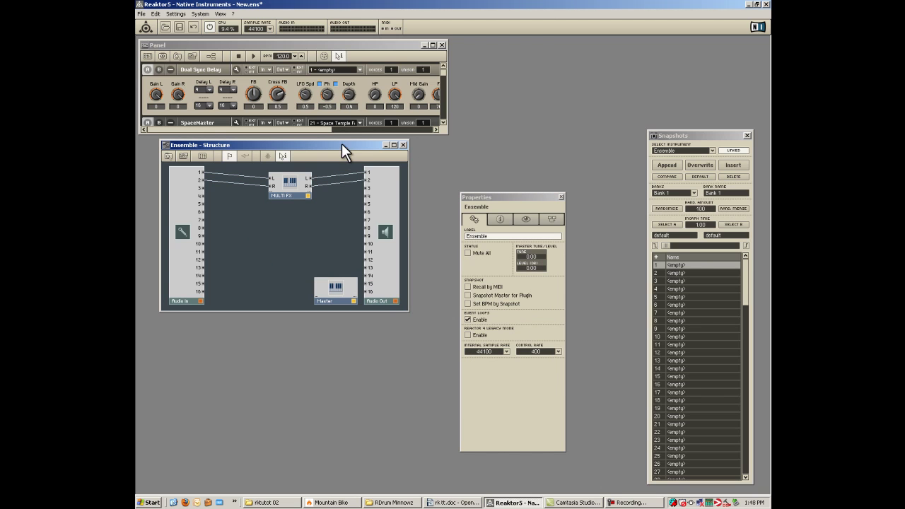
pyautogui.click(385, 145)
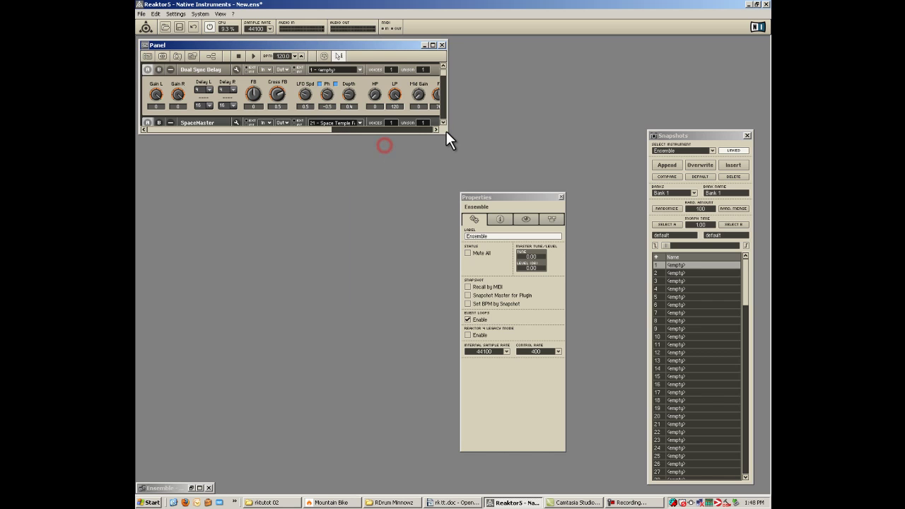
pyautogui.moveTo(447, 131); pyautogui.dragTo(639, 476)
pyautogui.moveTo(514, 197); pyautogui.dragTo(703, 115)
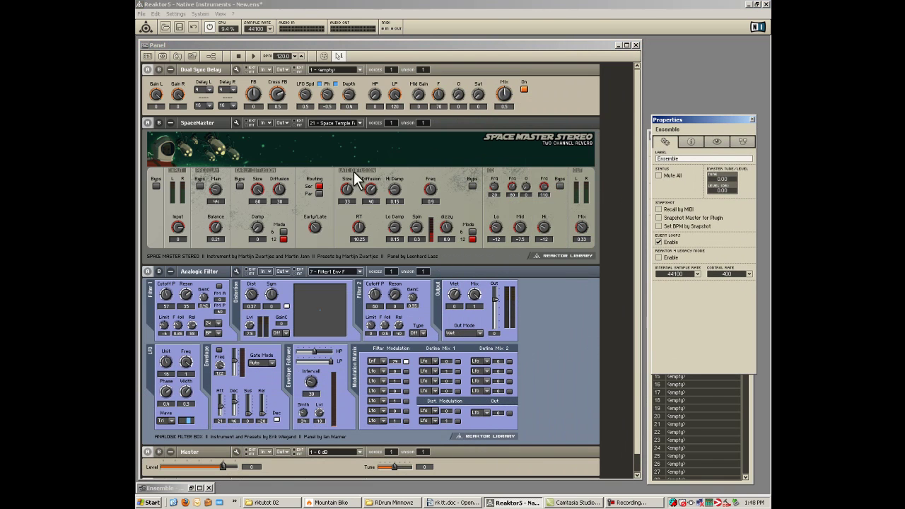
# Step: Collapse the SpaceMaster and Analogic Filter panels and select Dual Sync Delay
pyautogui.click(200, 122)
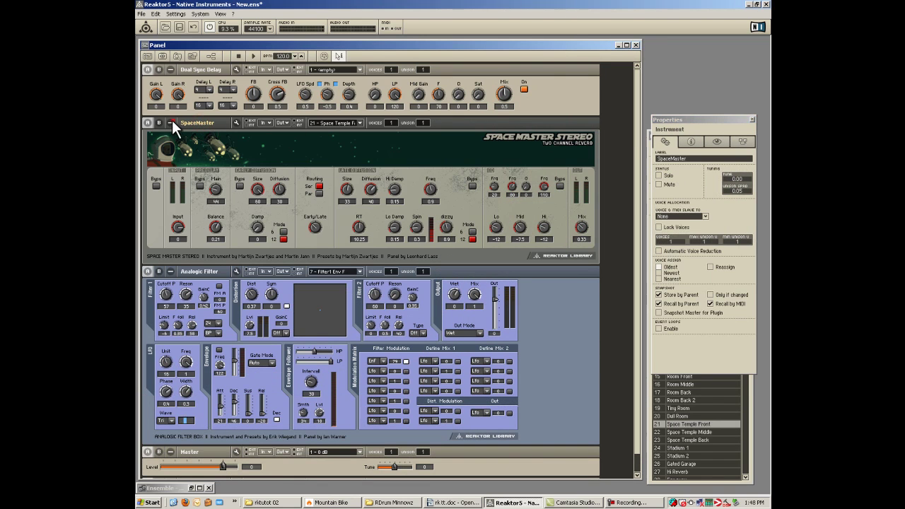
pyautogui.click(171, 122)
pyautogui.click(171, 136)
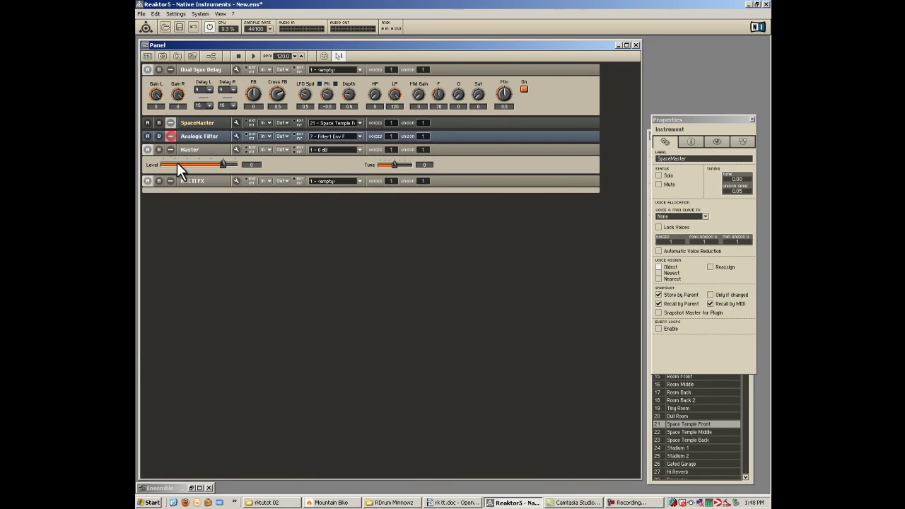
pyautogui.click(193, 120)
pyautogui.click(200, 70)
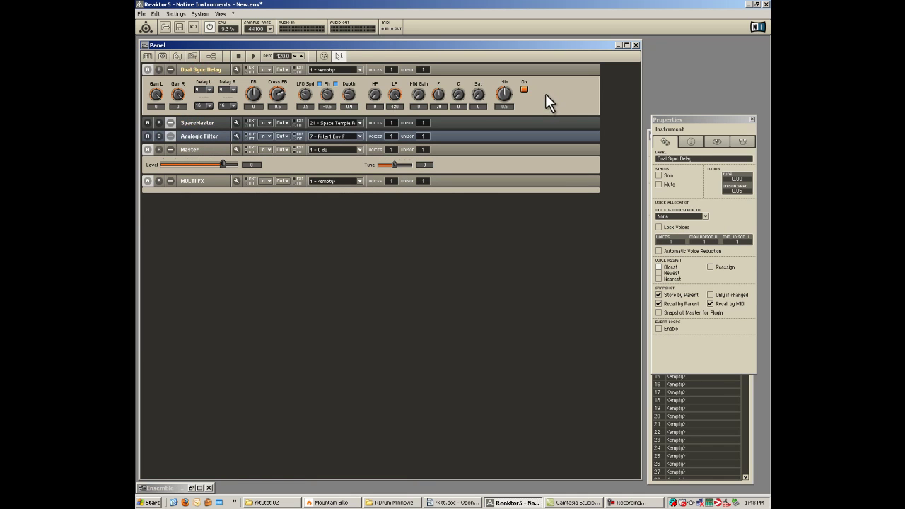
# Step: Switch Dual Sync Delay off and set its Mix and Cross FB to 0, with the Properties window clear of Snapshots
pyautogui.moveTo(710, 117); pyautogui.dragTo(542, 239)
pyautogui.click(570, 95)
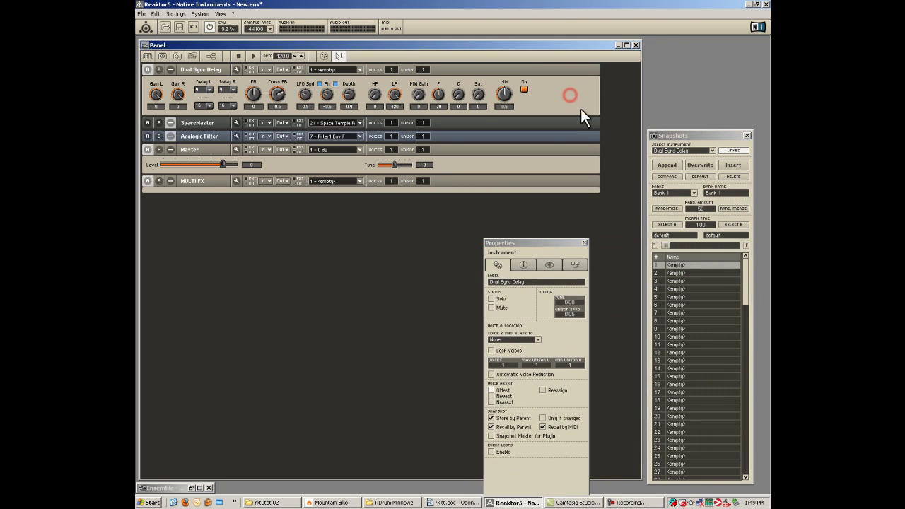
pyautogui.click(524, 89)
pyautogui.moveTo(506, 94); pyautogui.dragTo(513, 175)
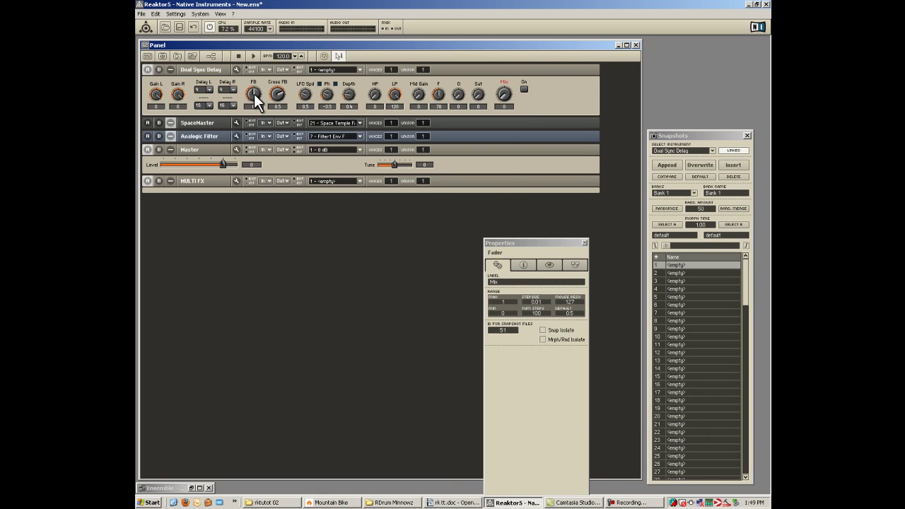
pyautogui.moveTo(277, 95); pyautogui.dragTo(279, 109)
# Step: Set the range minimum of Dual Sync Delay's FB knob to 0 and check its range values
pyautogui.click(252, 95)
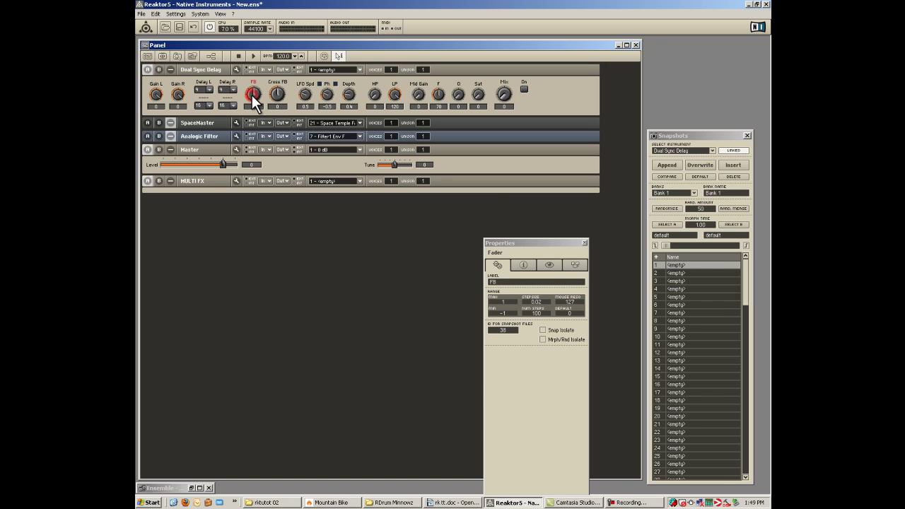
pyautogui.click(505, 313)
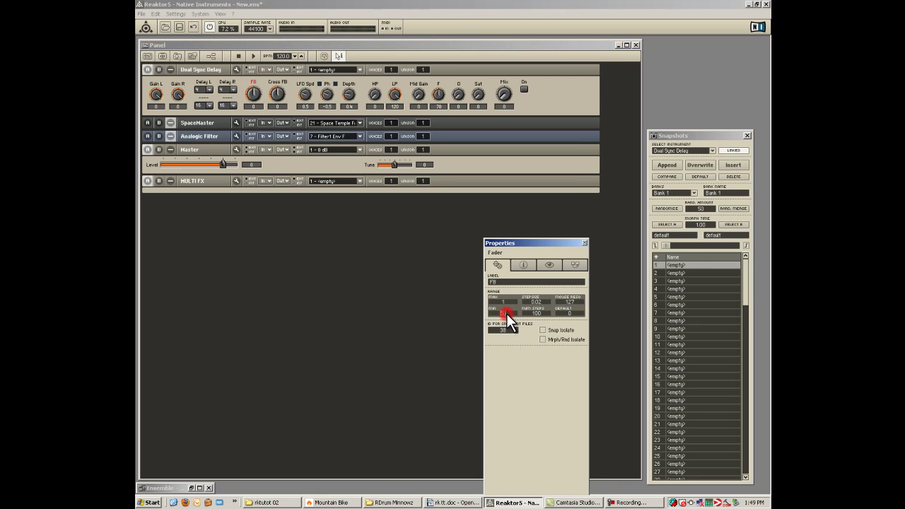
pyautogui.write('0')
pyautogui.press('Return')
pyautogui.click(248, 89)
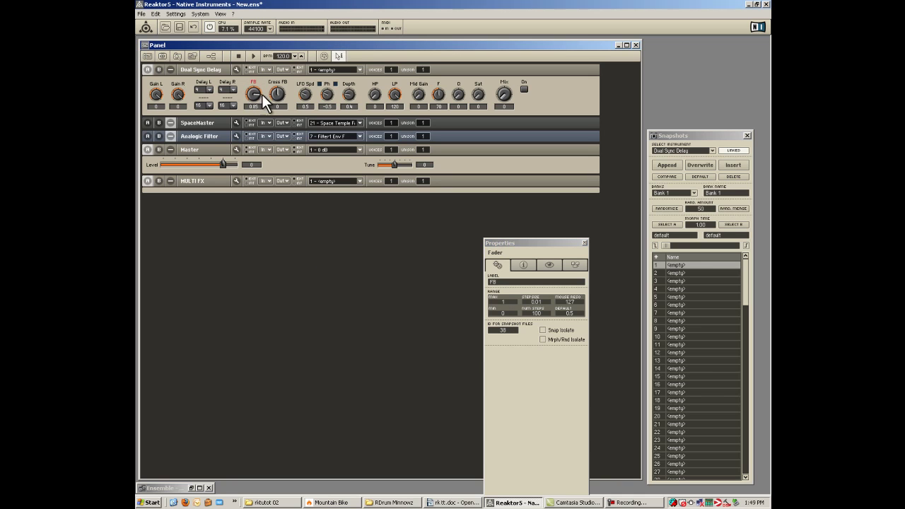
pyautogui.rightClick(255, 94)
pyautogui.click(277, 134)
pyautogui.moveTo(498, 243); pyautogui.dragTo(481, 219)
pyautogui.click(488, 275)
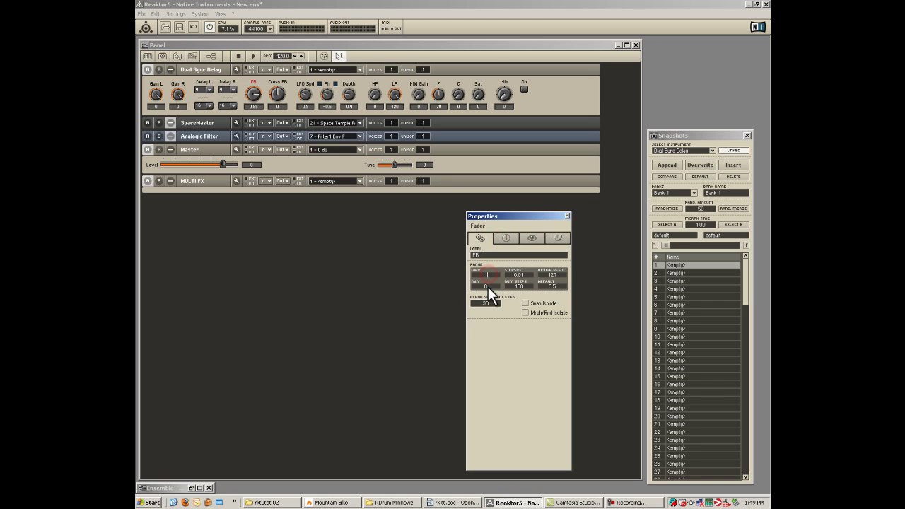
pyautogui.click(485, 286)
# Step: Turn Dual Sync Delay's FB down to 0 and append a snapshot named BYPASS for the instrument
pyautogui.click(509, 70)
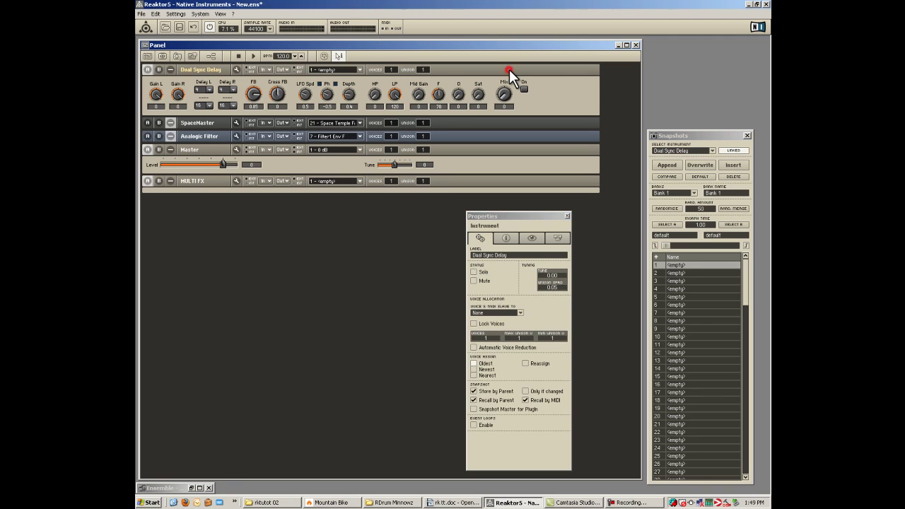
pyautogui.click(250, 93)
pyautogui.click(195, 69)
pyautogui.click(668, 164)
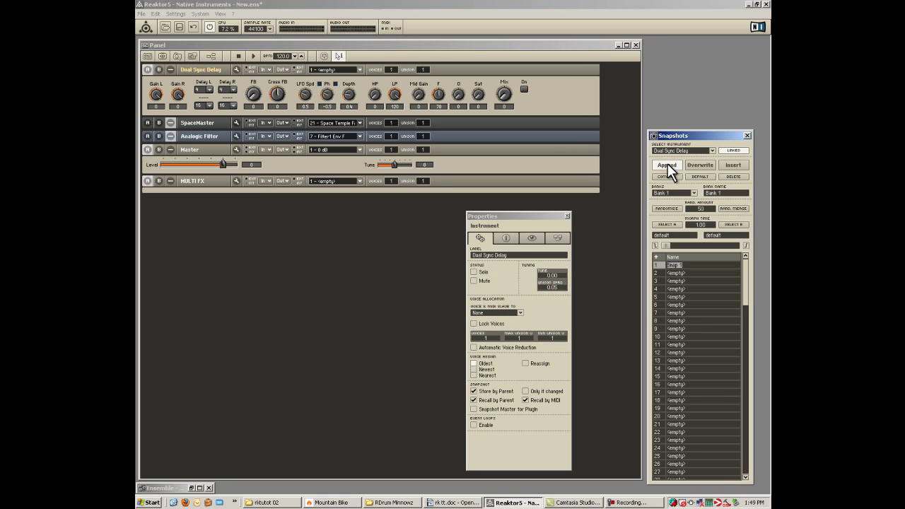
pyautogui.write('ASS')
pyautogui.press('Return')
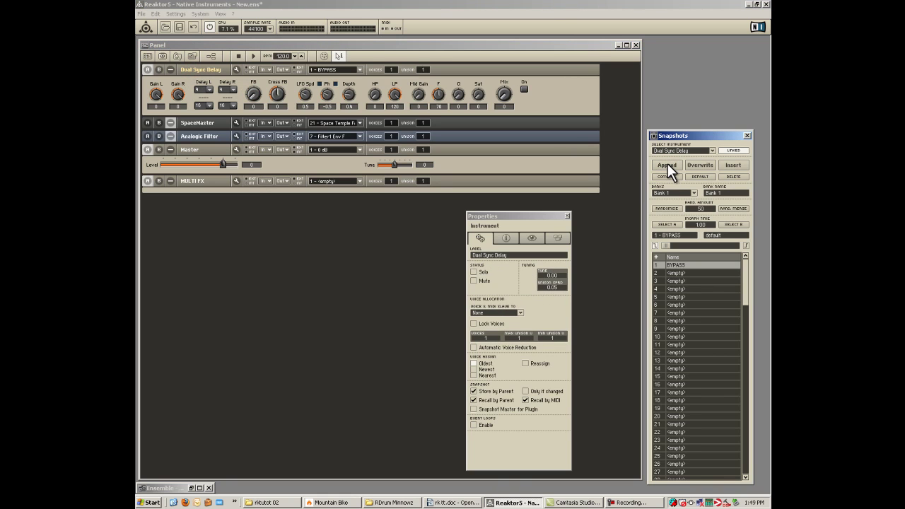
# Step: Expand the SpaceMaster panel in place of Dual Sync Delay and turn SpaceMaster's Mix down to 0
pyautogui.click(171, 69)
pyautogui.click(171, 83)
pyautogui.moveTo(522, 215); pyautogui.dragTo(538, 275)
pyautogui.moveTo(580, 187); pyautogui.dragTo(582, 265)
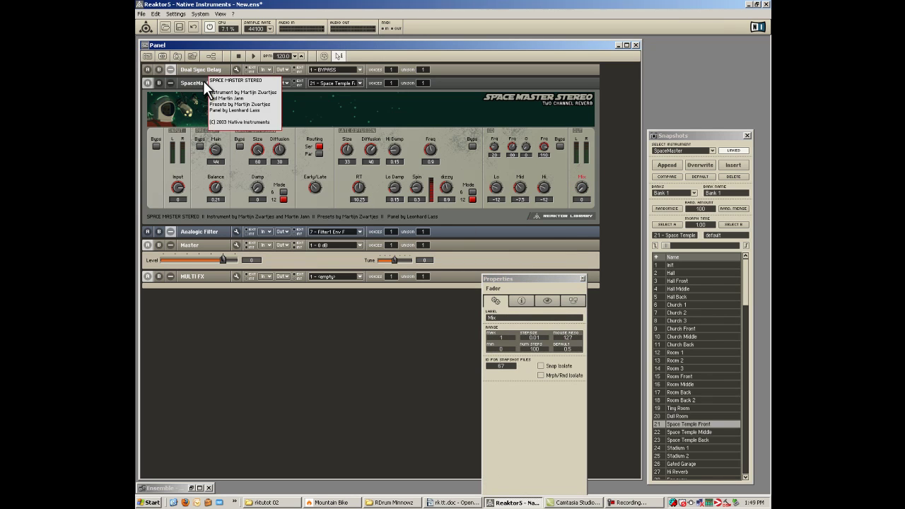
# Step: Recall SpaceMaster's init snapshot, set Mix to 0, and overwrite the snapshot with the name BYPASS
pyautogui.click(693, 264)
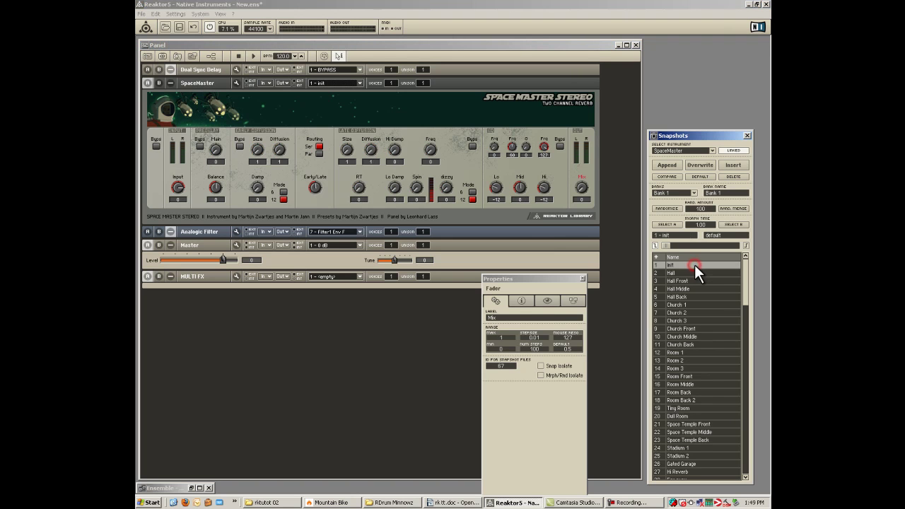
pyautogui.click(581, 189)
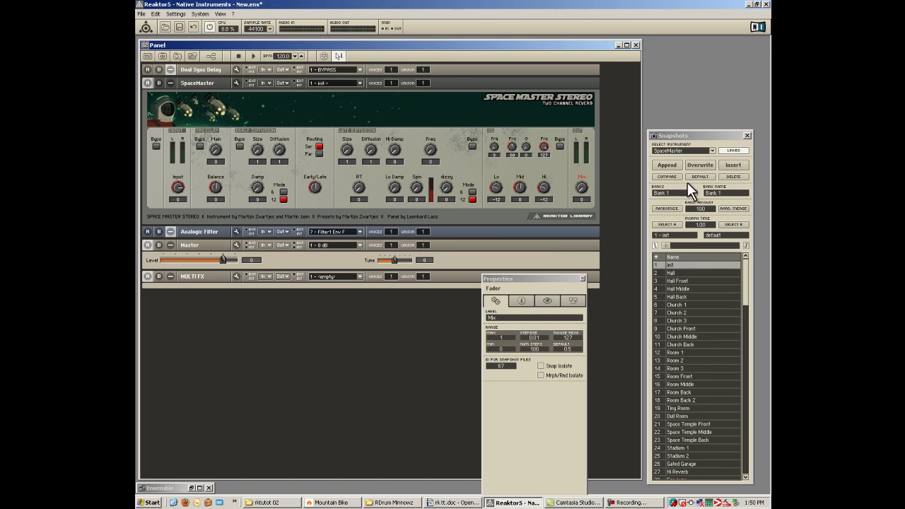
pyautogui.click(698, 163)
pyautogui.write('BY')
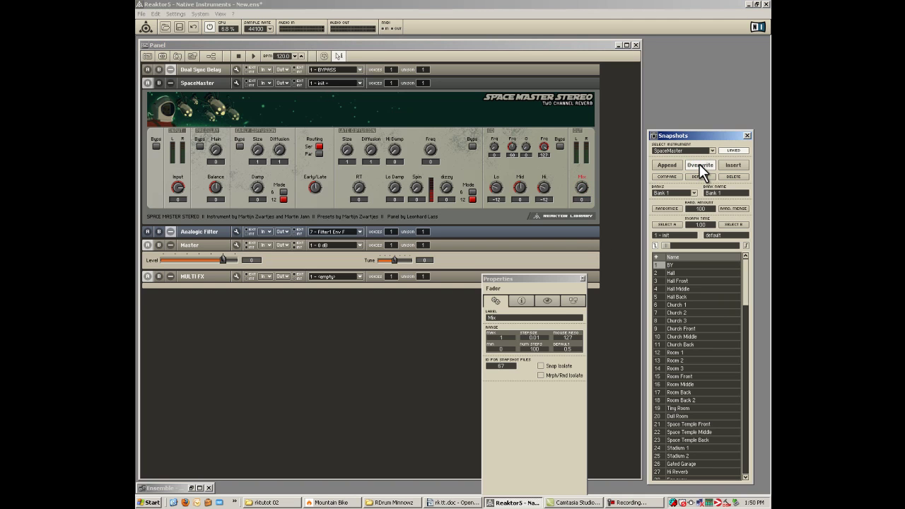
pyautogui.write('PASS')
pyautogui.press('Return')
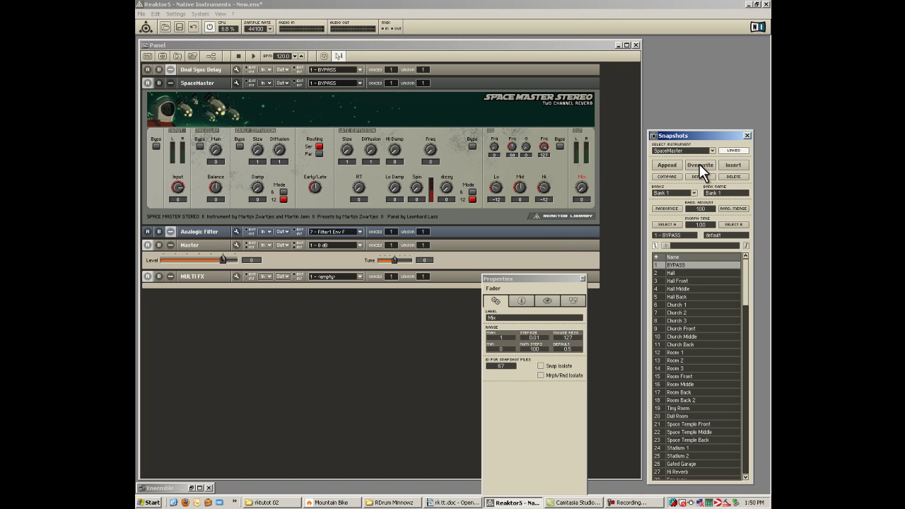
# Step: Collapse SpaceMaster, expand the Analogic Filter panel, and show the Analogic Filter's snapshots
pyautogui.click(170, 82)
pyautogui.click(170, 95)
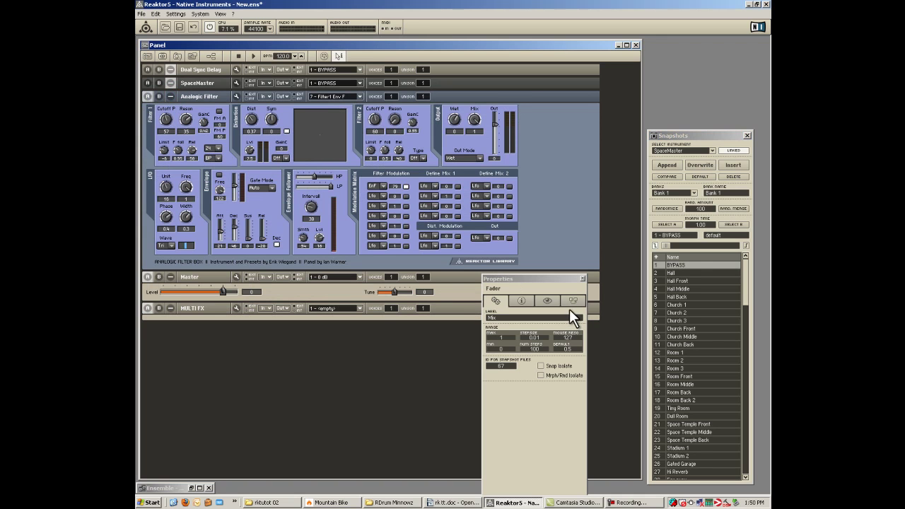
pyautogui.click(194, 97)
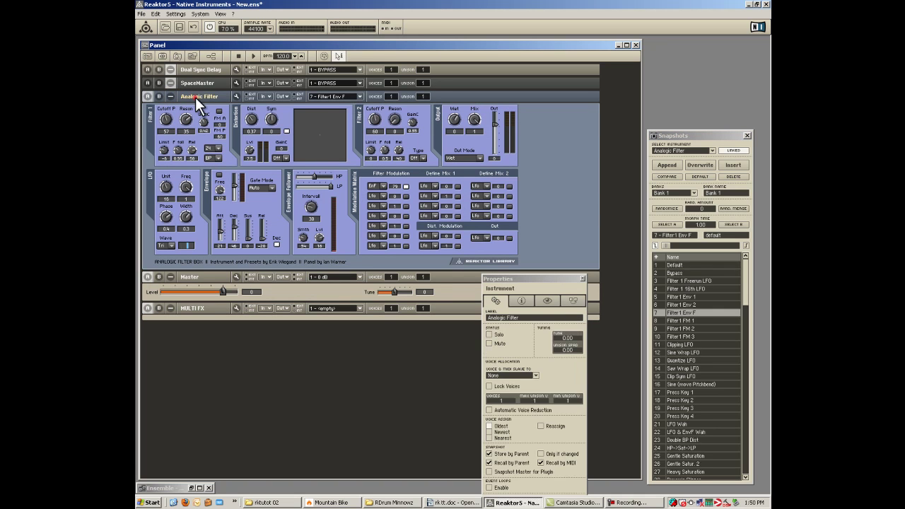
# Step: Alternate the selection between the effect instruments to examine how the linked Snapshots window follows them
pyautogui.click(187, 83)
pyautogui.click(200, 99)
pyautogui.click(203, 72)
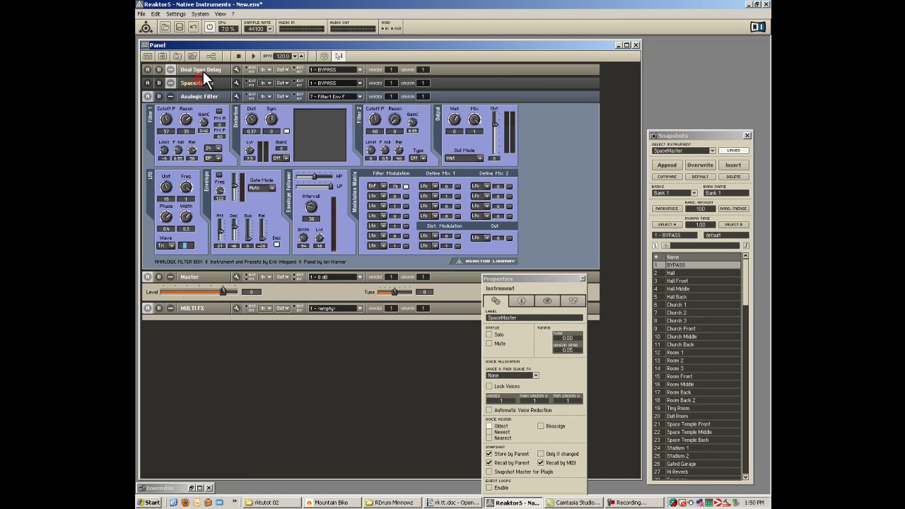
pyautogui.click(203, 96)
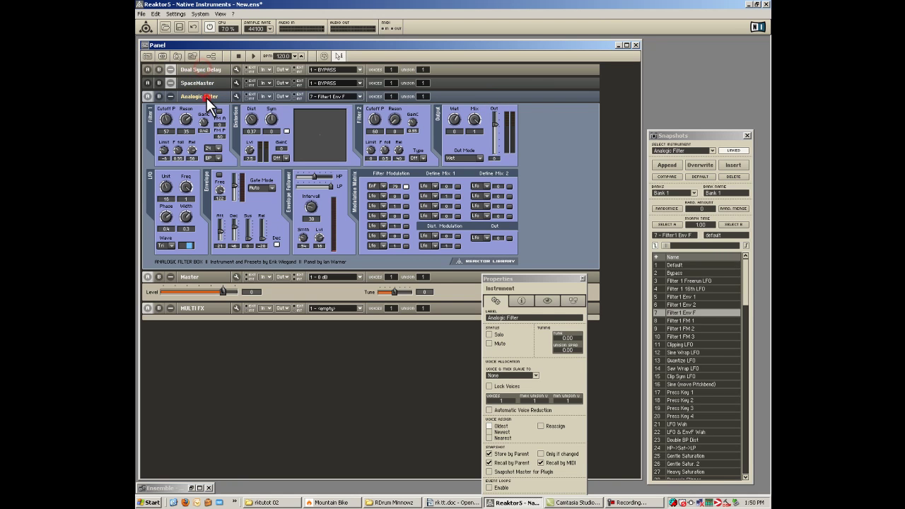
pyautogui.click(539, 81)
pyautogui.click(547, 97)
pyautogui.moveTo(680, 130); pyautogui.dragTo(679, 127)
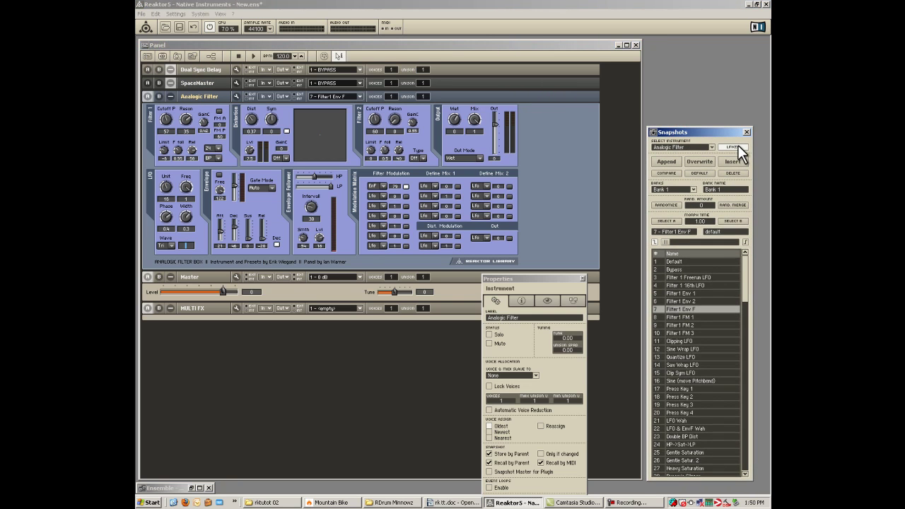
# Step: Move Analogic Filter's Bypass snapshot to slot 1, recall it, and collapse the instrument's panel
pyautogui.click(547, 185)
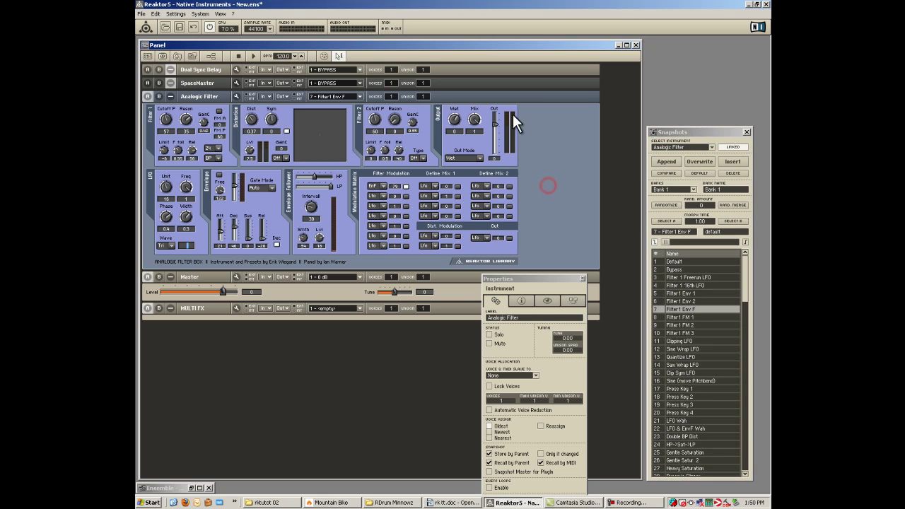
pyautogui.click(710, 269)
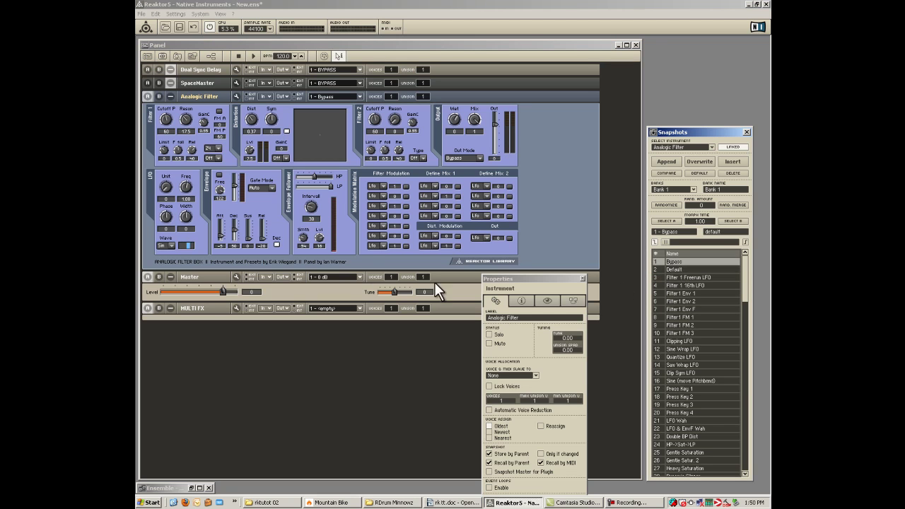
pyautogui.click(171, 96)
# Step: Append a snapshot named TRUE BYPASS to the MULTI FX instrument
pyautogui.click(195, 141)
pyautogui.click(671, 161)
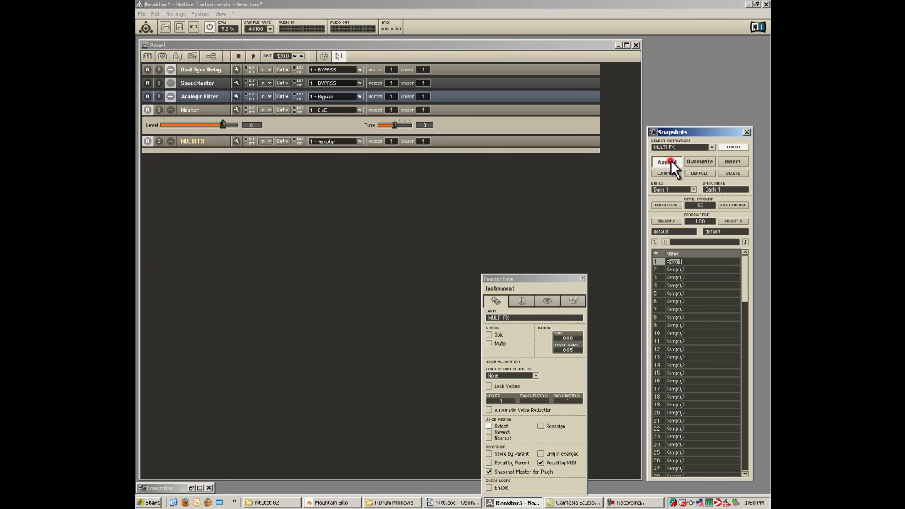
pyautogui.write('TRUE BYPASS')
pyautogui.click(288, 196)
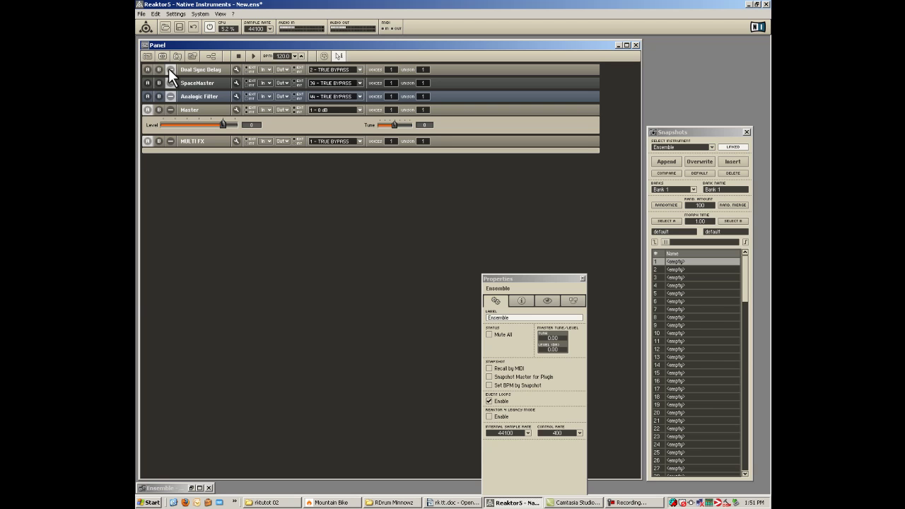
# Step: In the ensemble structure, connect Audio In 1 to the R input of MULTI FX as well, and return to the Panel
pyautogui.click(211, 56)
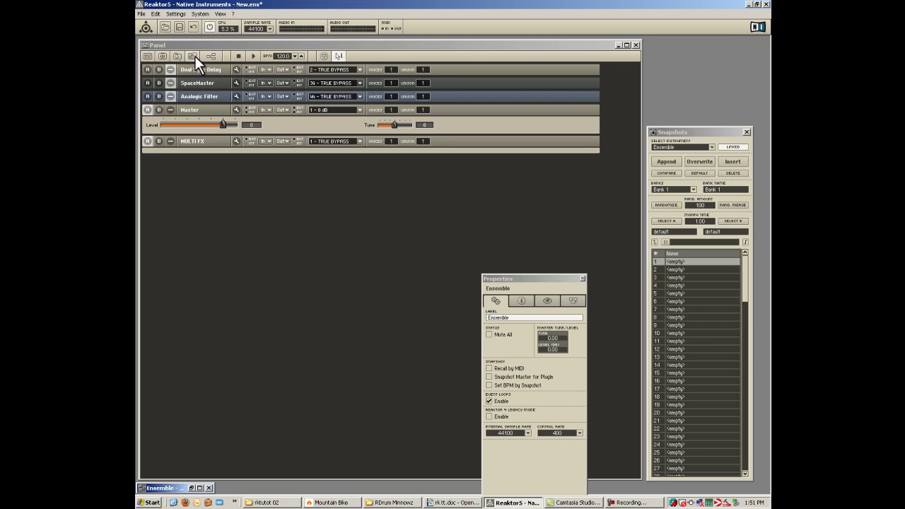
pyautogui.click(210, 56)
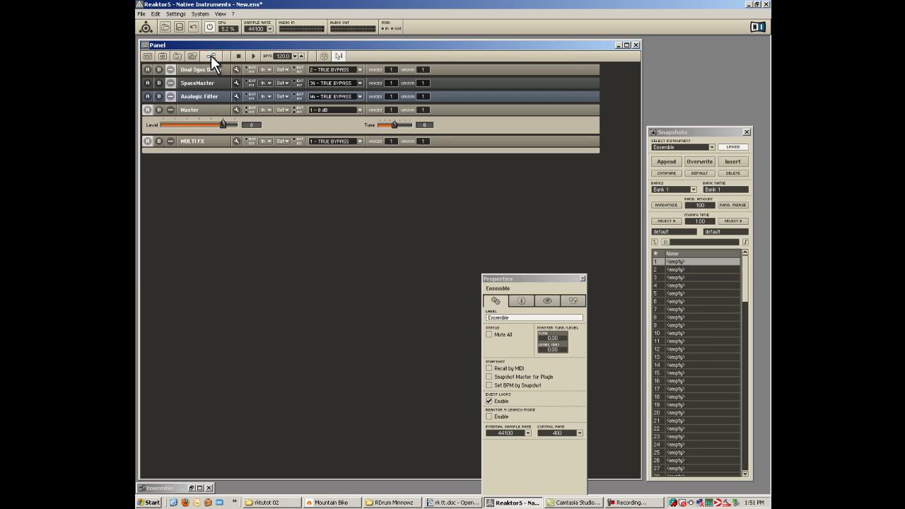
pyautogui.click(198, 488)
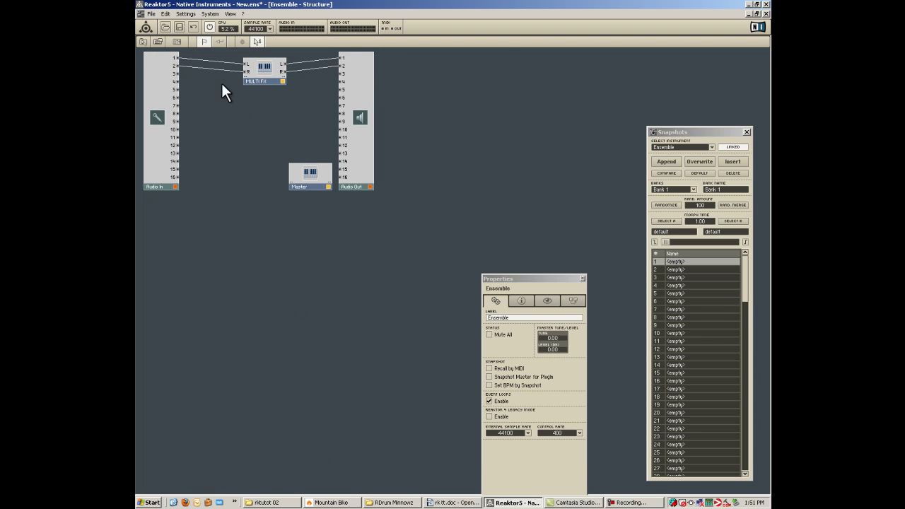
pyautogui.moveTo(179, 56); pyautogui.dragTo(247, 73)
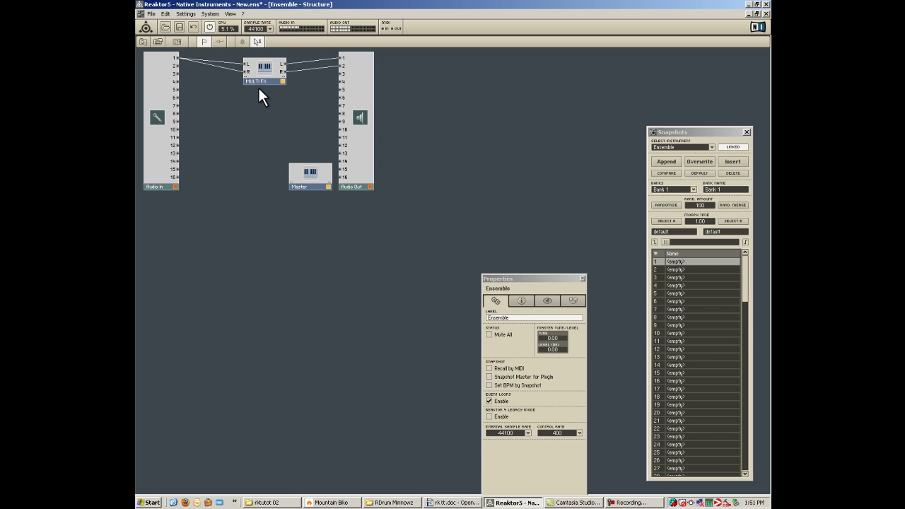
pyautogui.doubleClick(236, 130)
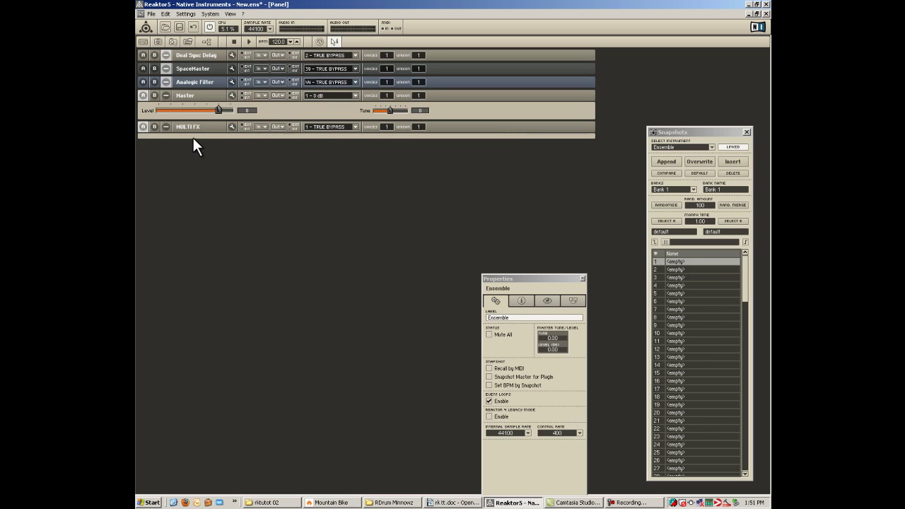
# Step: Recall the Room Front snapshot on SpaceMaster and the LFO Wah snapshot on Analogic Filter
pyautogui.click(332, 55)
pyautogui.click(451, 67)
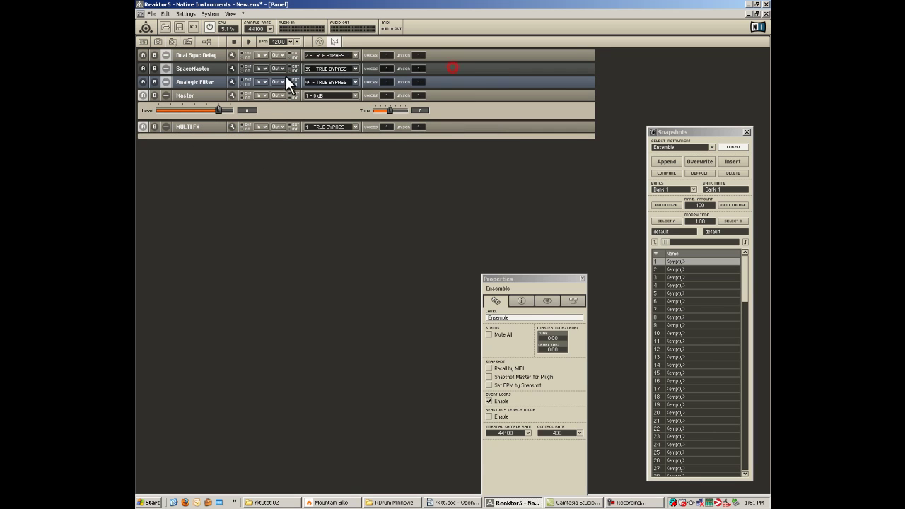
pyautogui.click(325, 68)
pyautogui.click(337, 155)
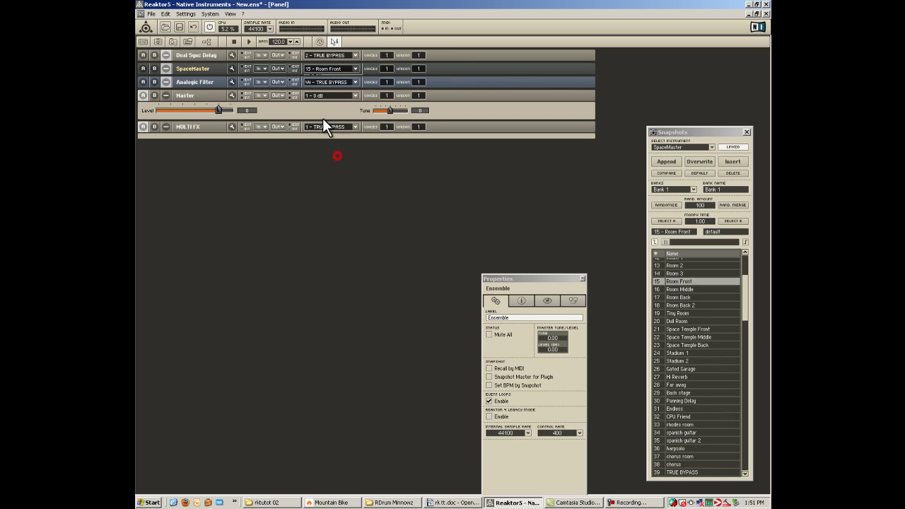
pyautogui.click(338, 79)
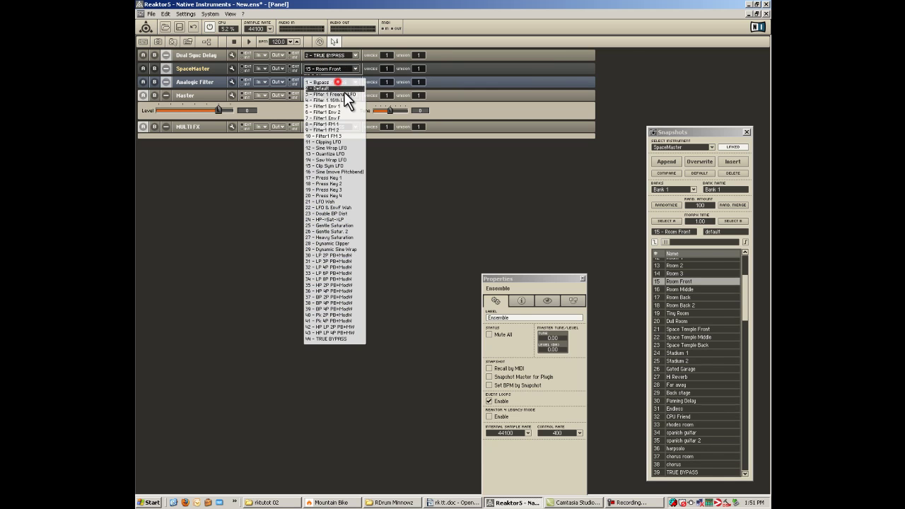
pyautogui.click(344, 202)
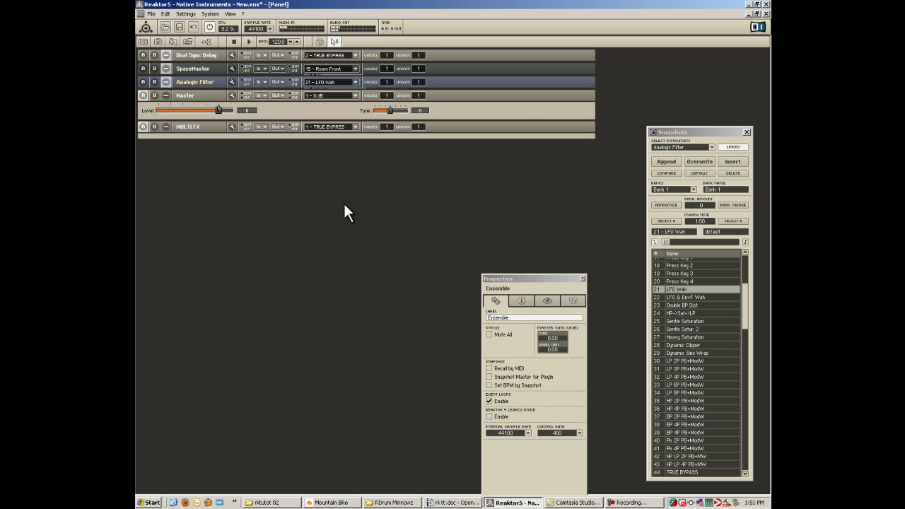
# Step: Select MULTI FX and append the current effect combination as a snapshot named WET WAH
pyautogui.click(514, 128)
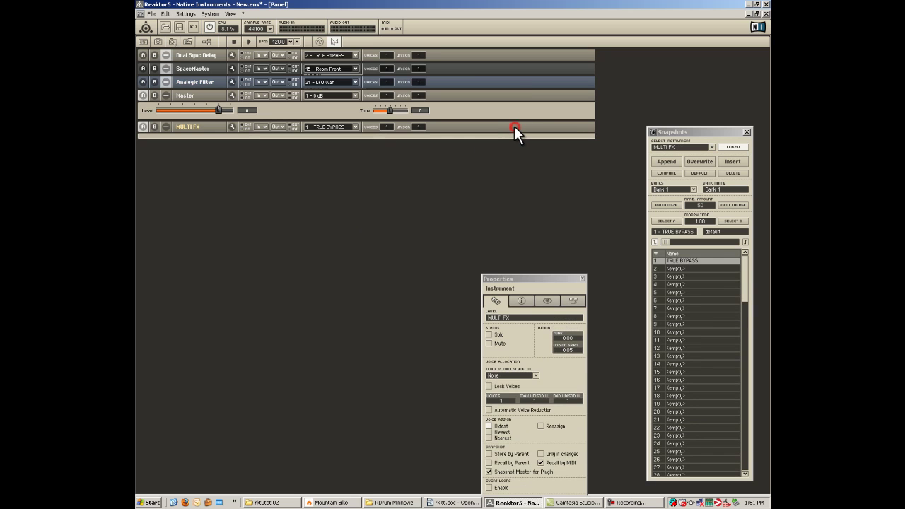
pyautogui.click(668, 161)
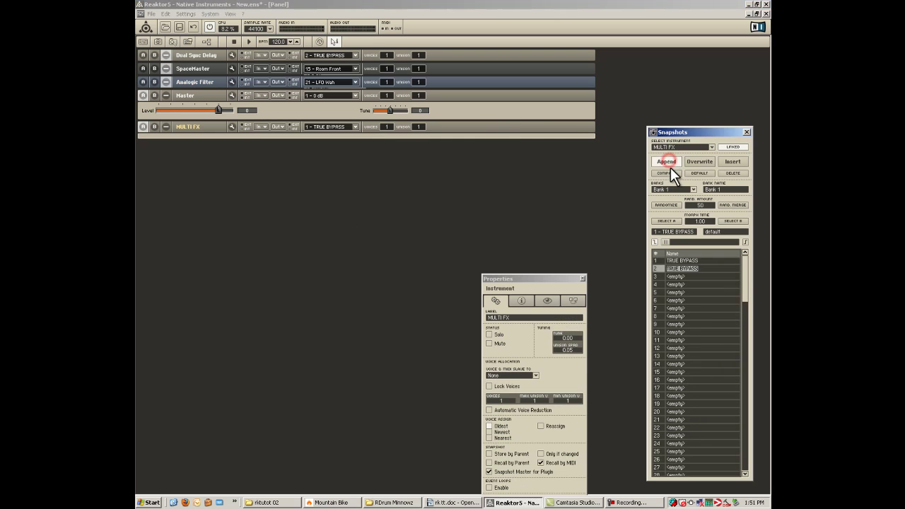
pyautogui.write('WET WAH')
pyautogui.press('Return')
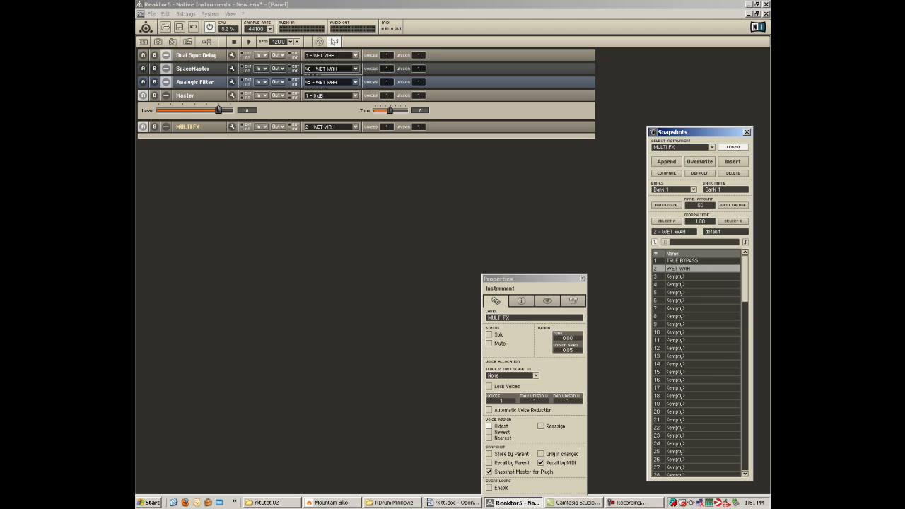
# Step: Recall the TRUE BYPASS and WET WAH snapshots of MULTI FX in turn to compare their sound
pyautogui.click(709, 261)
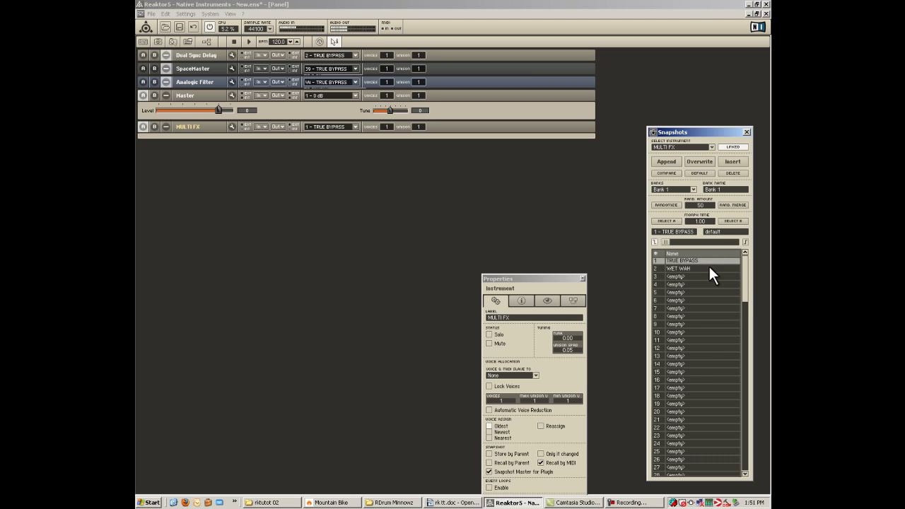
pyautogui.click(709, 269)
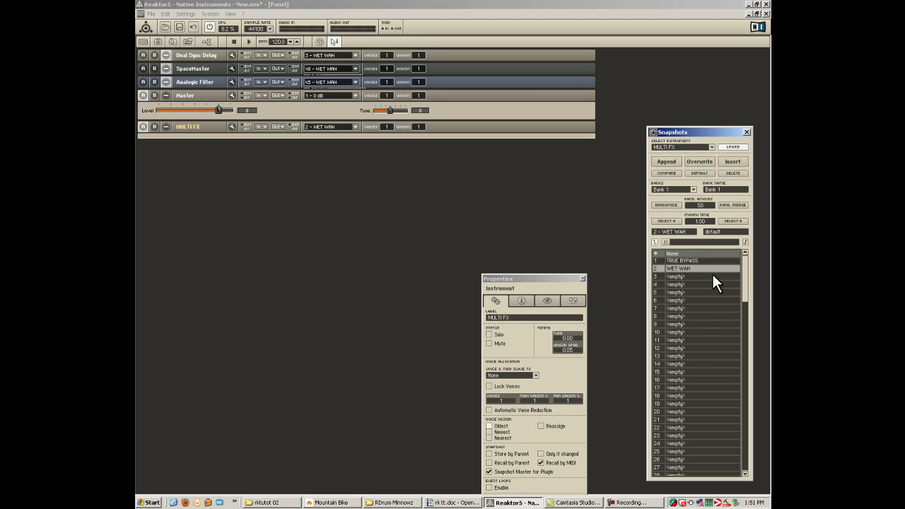
# Step: Recall the Endless snapshot on SpaceMaster and the Filter1 Env F snapshot on Analogic Filter
pyautogui.click(332, 69)
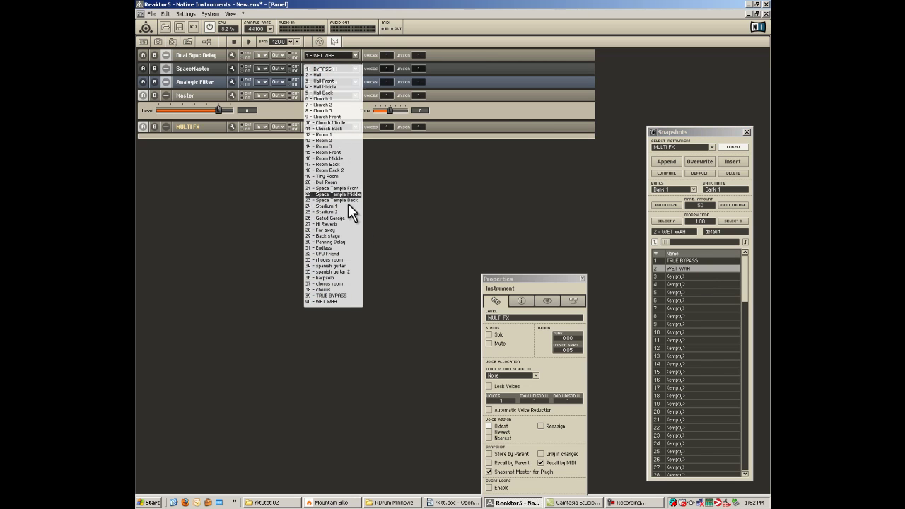
pyautogui.click(351, 247)
pyautogui.click(325, 83)
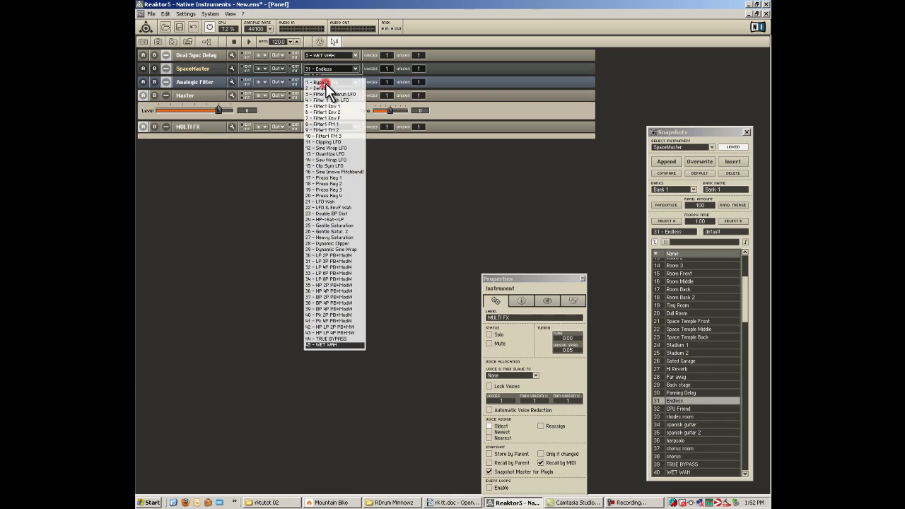
pyautogui.click(341, 117)
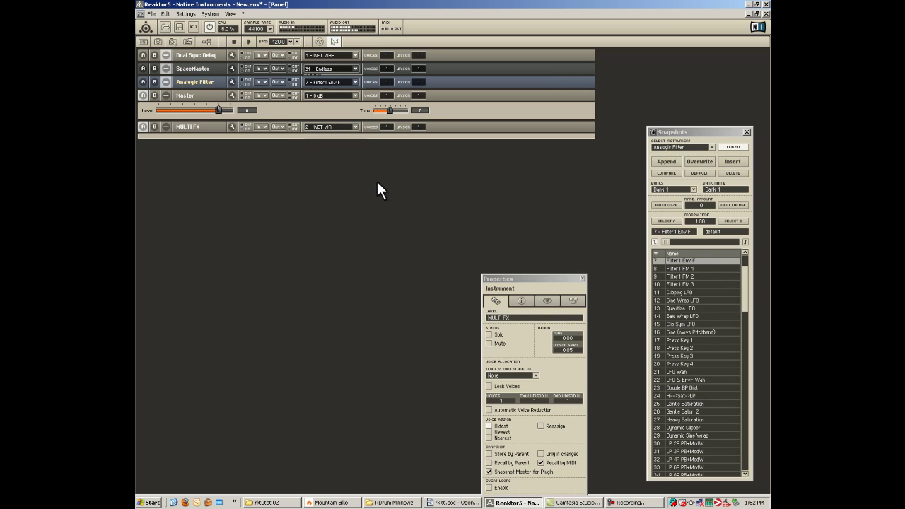
# Step: Expand the SpaceMaster panel, lower its RT reverb time to 16, and collapse the panel again
pyautogui.click(167, 68)
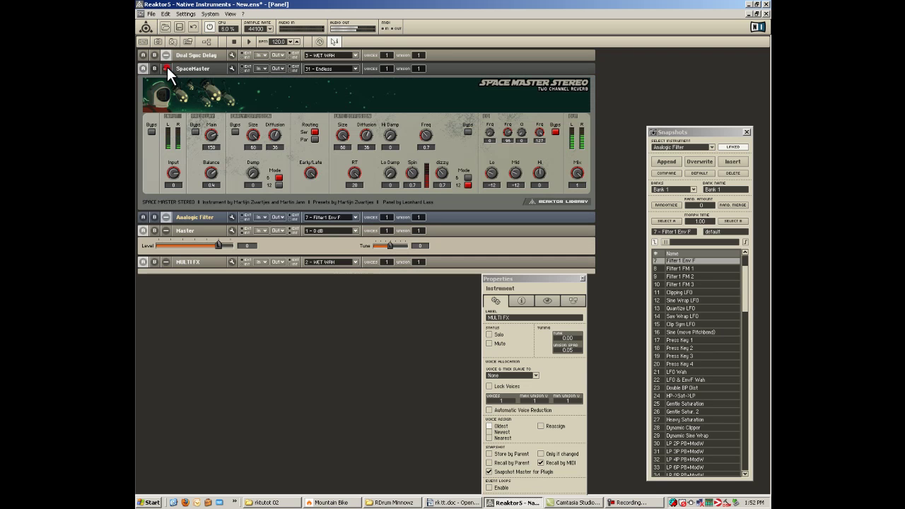
pyautogui.click(353, 177)
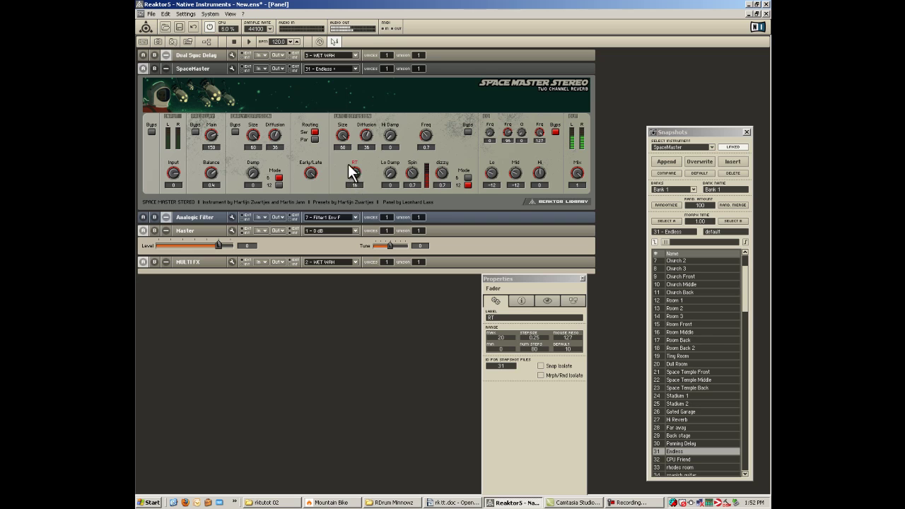
pyautogui.click(166, 69)
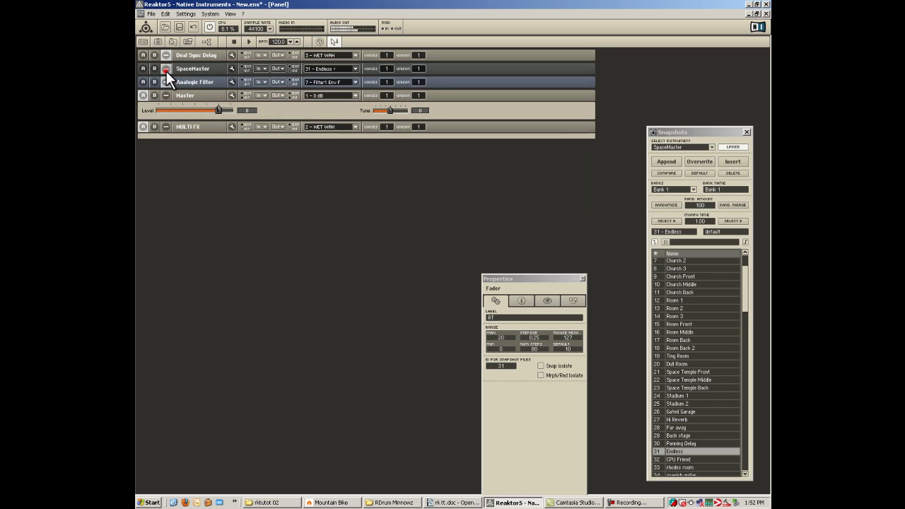
# Step: Select MULTI FX and append the current effect combination as a snapshot named LONG VERB
pyautogui.click(188, 55)
pyautogui.click(198, 127)
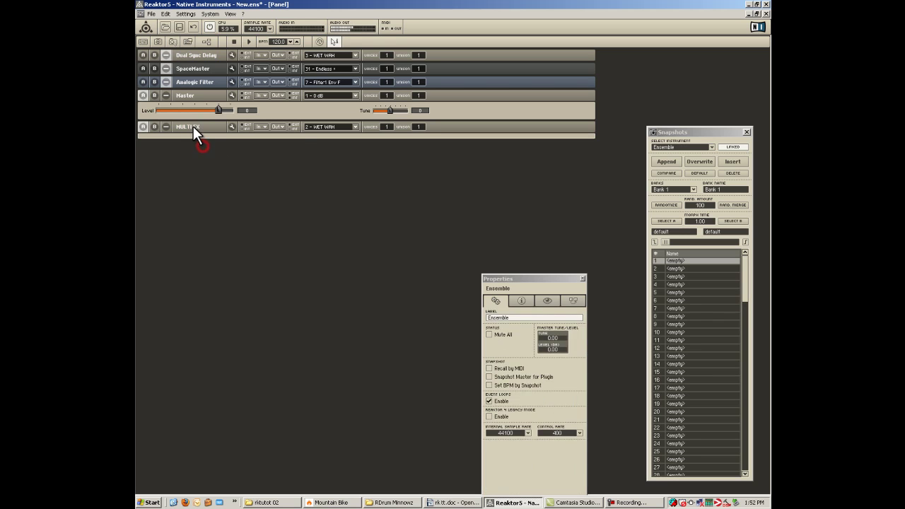
pyautogui.moveTo(692, 132); pyautogui.dragTo(677, 102)
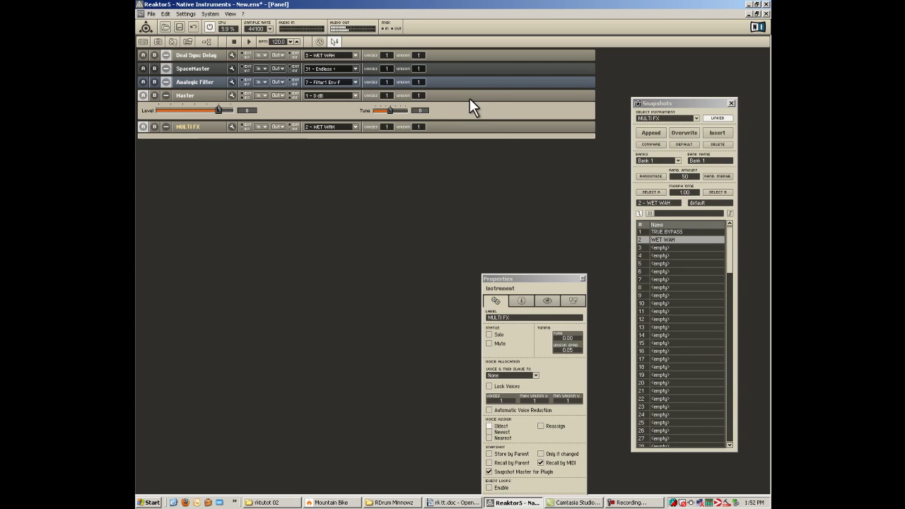
pyautogui.click(653, 134)
pyautogui.write('LONG VERB')
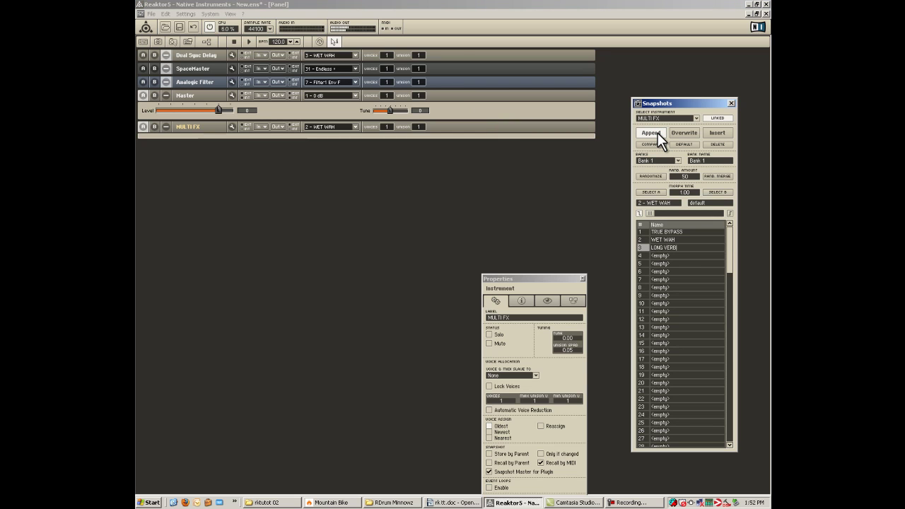
pyautogui.press('Return')
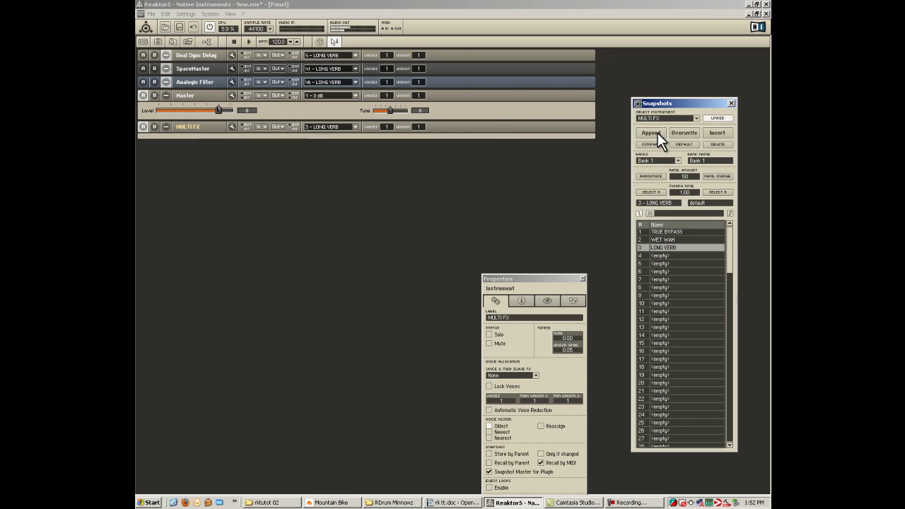
# Step: Audition the MULTI FX snapshots by switching among WET WAH and TRUE BYPASS, ending on LONG VERB
pyautogui.click(691, 239)
pyautogui.click(695, 230)
pyautogui.click(701, 239)
pyautogui.click(701, 248)
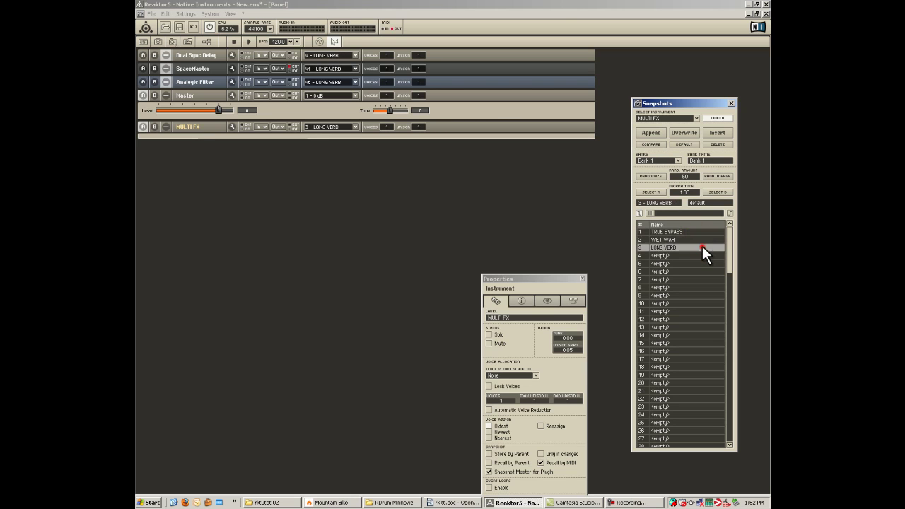